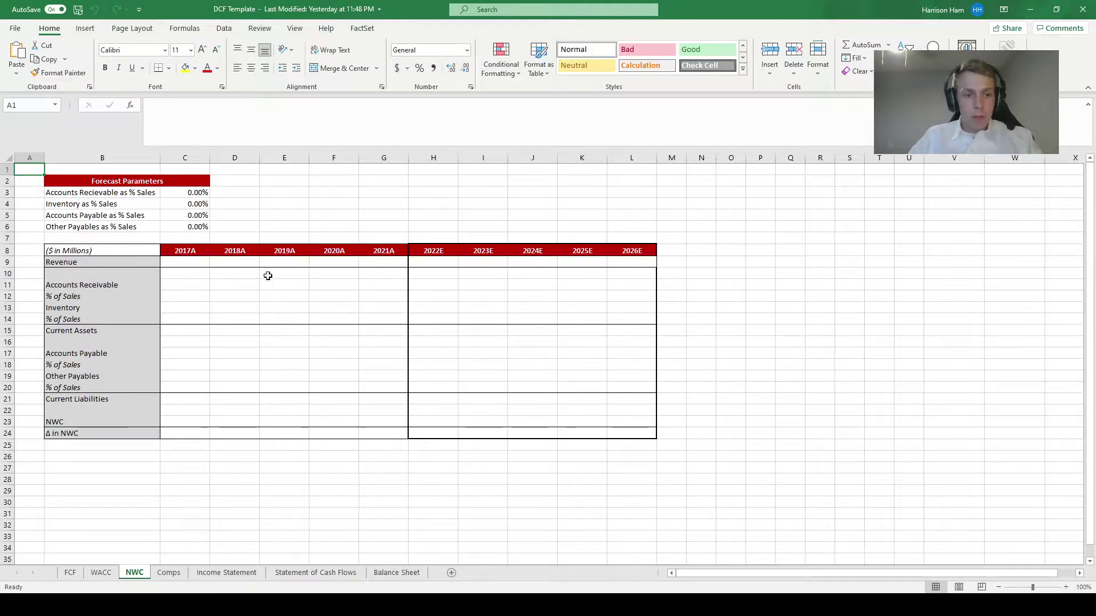
Step: Link the 2017A Revenue cell C9 to the January 2017 sales in cell B10 of the Income Statement sheet
click(197, 261)
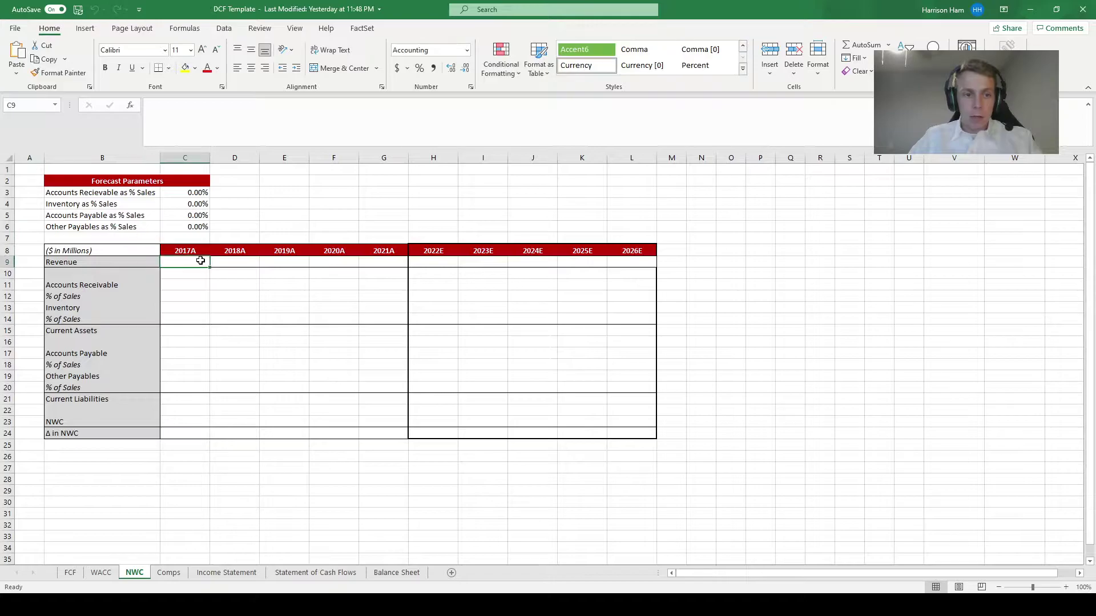
text(=)
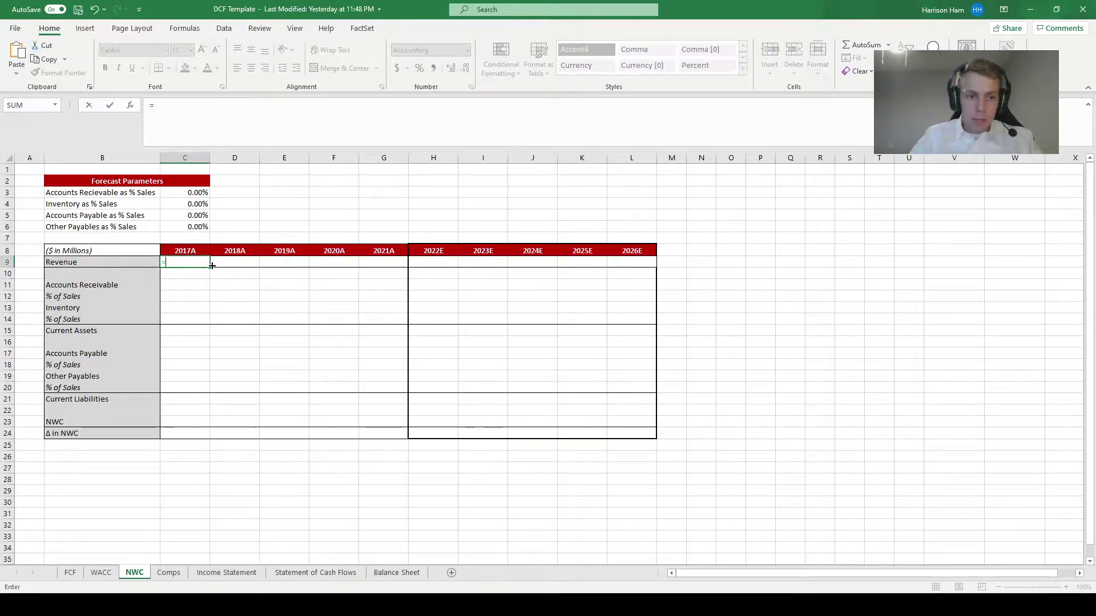
click(251, 576)
click(279, 273)
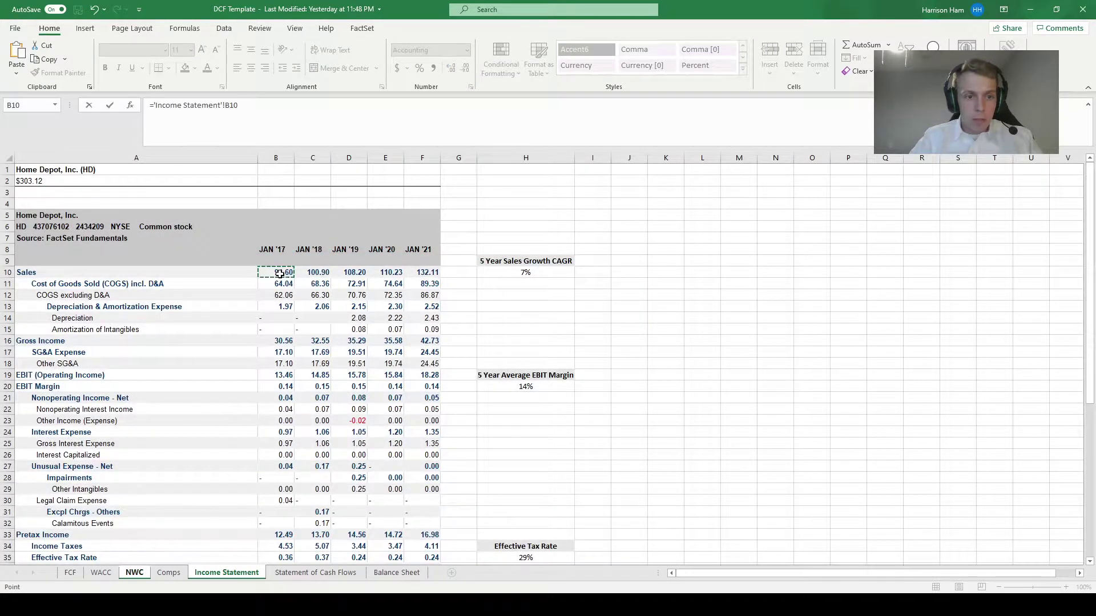
key(Return)
Step: Copy the 2017A Revenue link across the 2018A to 2021A columns (D9:G9)
key(Up)
key(ctrl+c)
key(Right)
key(shift+Right)
key(shift+Right)
key(shift+Right)
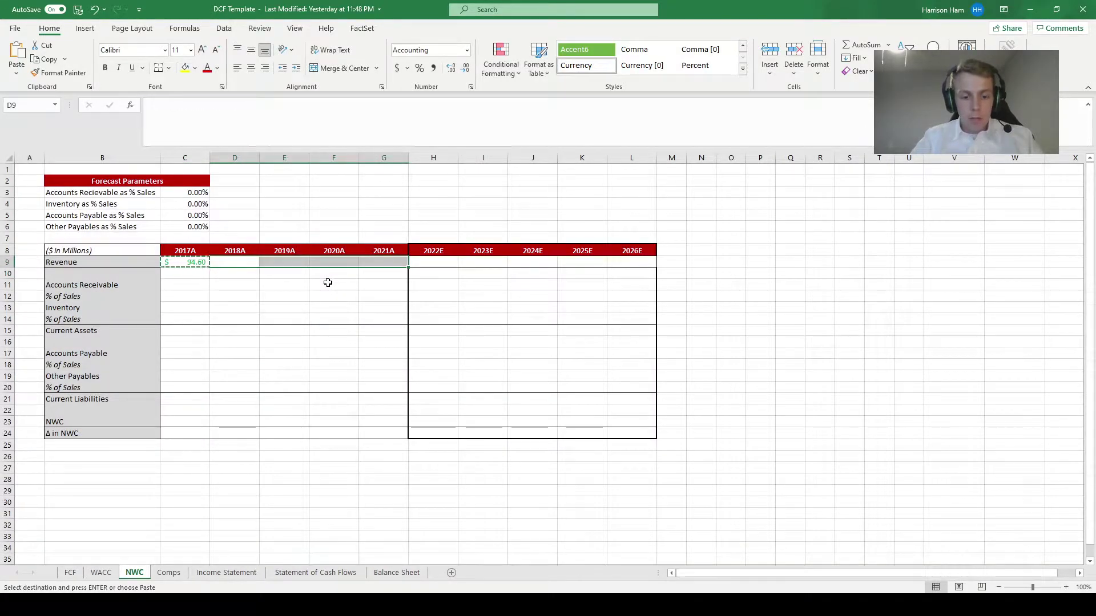
key(ctrl+v)
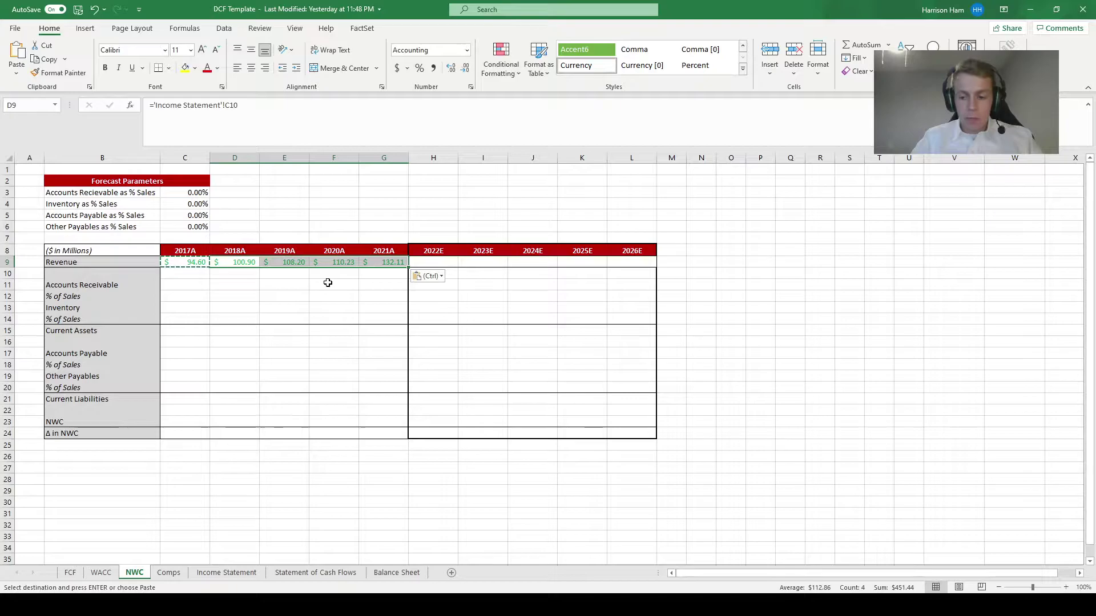
Step: Link the 2022E Revenue cell H9 to the 2022E revenue in cell D18 of the FCF sheet
key(Right)
key(Right)
key(Right)
key(Right)
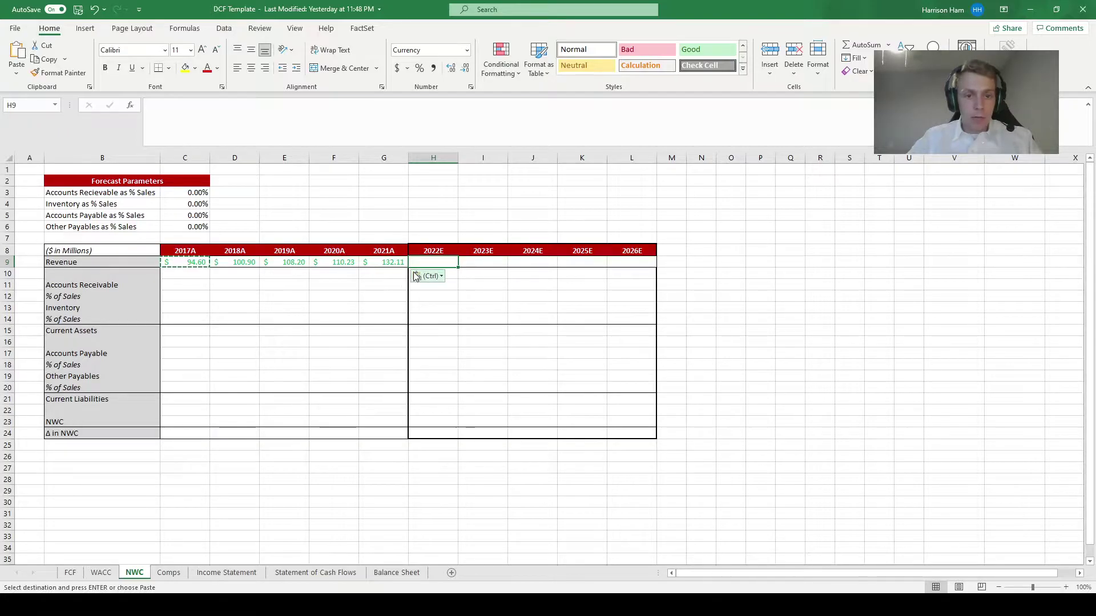
text(=)
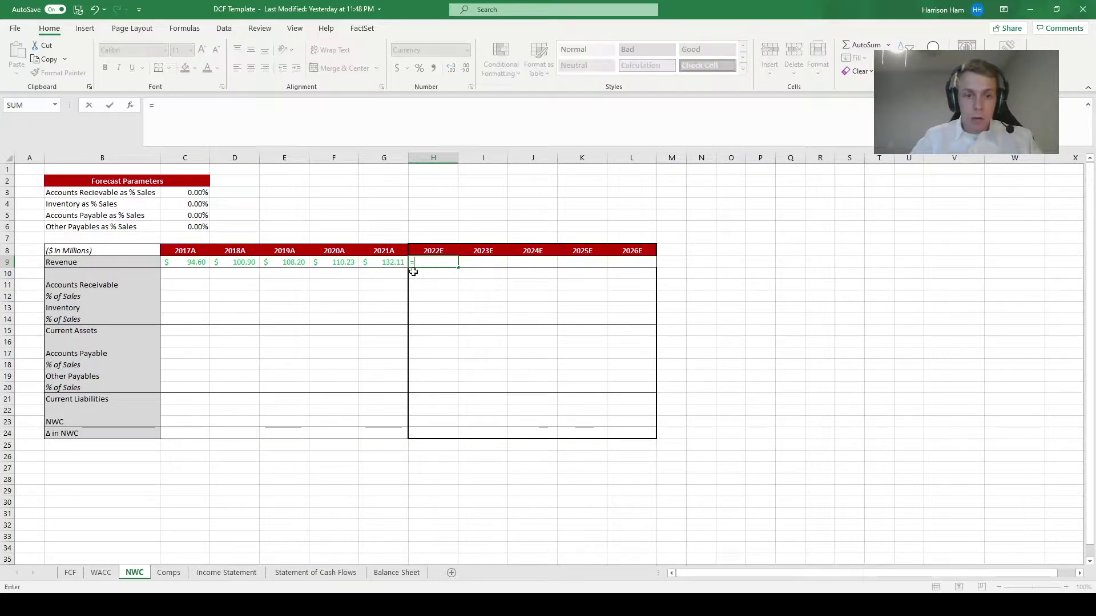
click(72, 573)
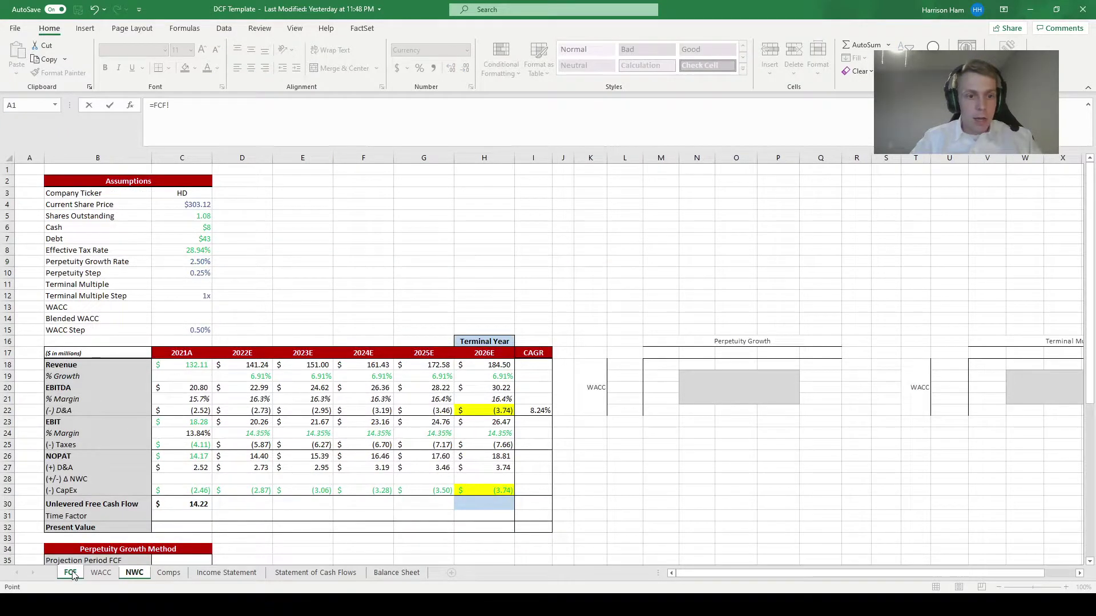
click(238, 364)
key(Return)
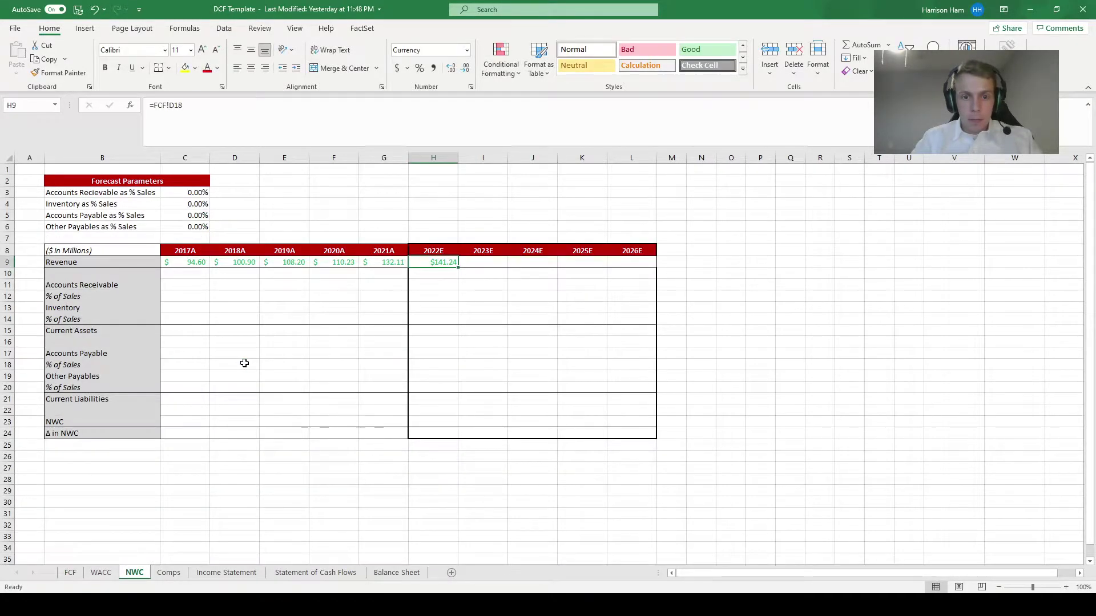
Step: Copy the 2022E Revenue link across the 2023E to 2026E columns (I9:L9)
key(ctrl+c)
key(Right)
key(shift+Right)
key(shift+Right)
key(shift+Right)
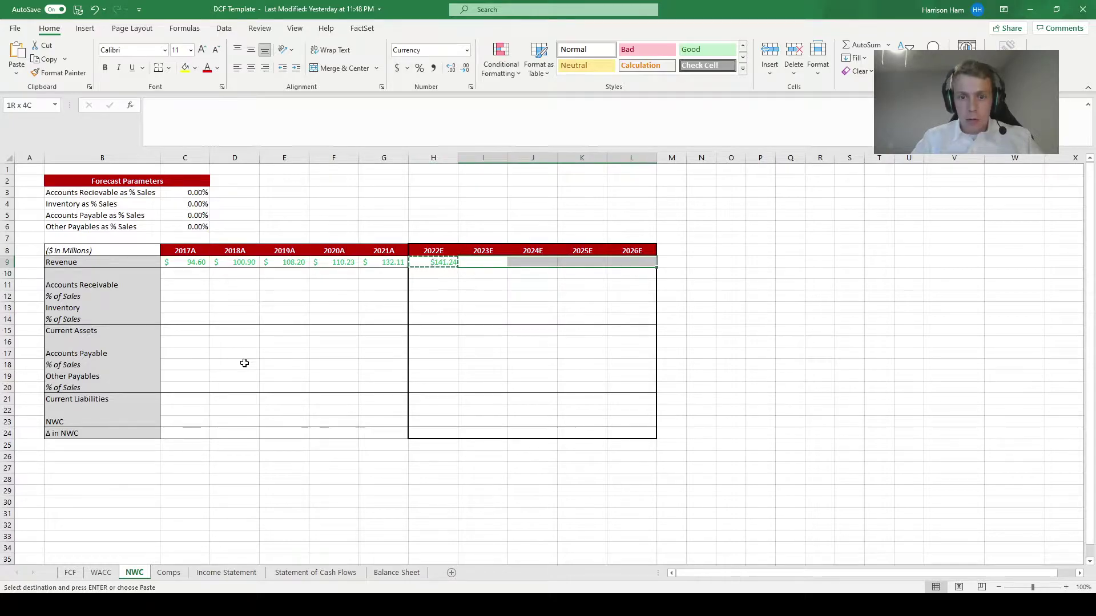
key(ctrl+alt+v)
key(Return)
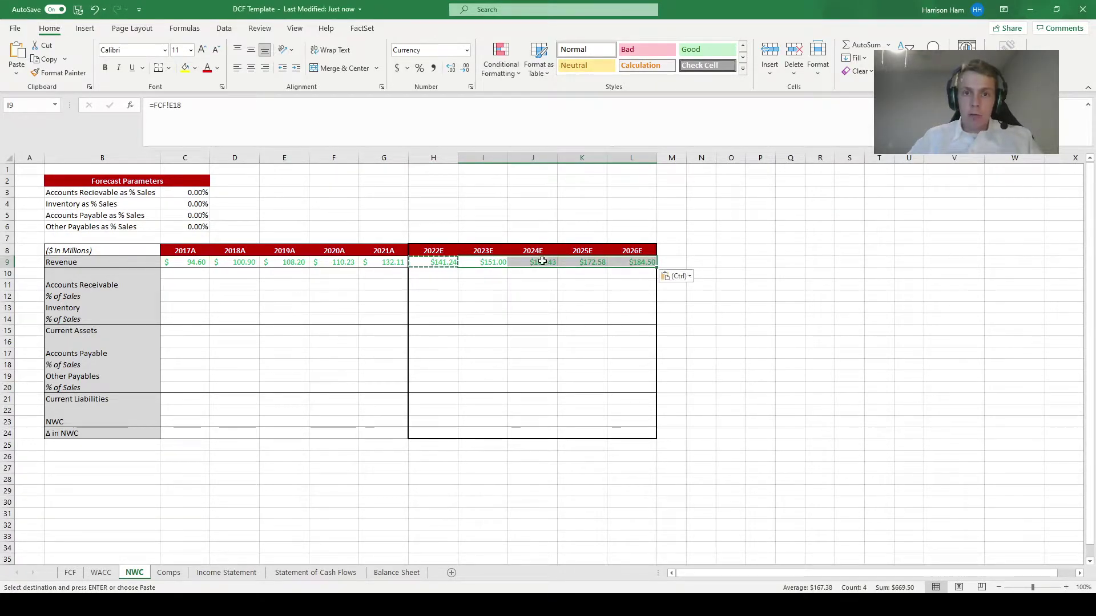
Step: Link 2017A Accounts Receivable in C11 to the January 2017 net accounts receivable in cell B13 of the Balance Sheet
click(191, 285)
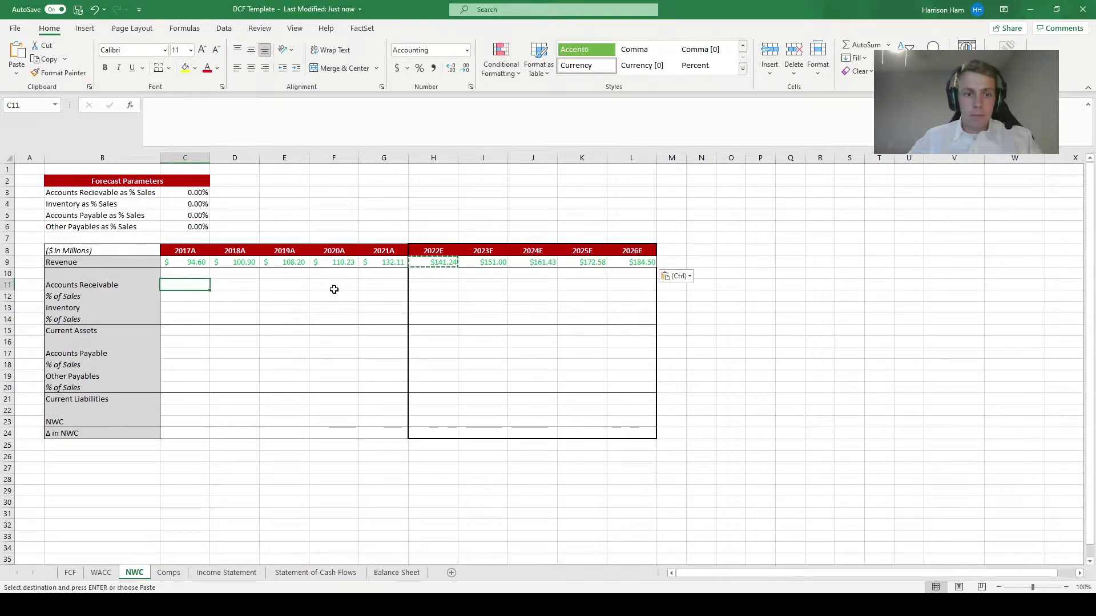
key(ctrl+s)
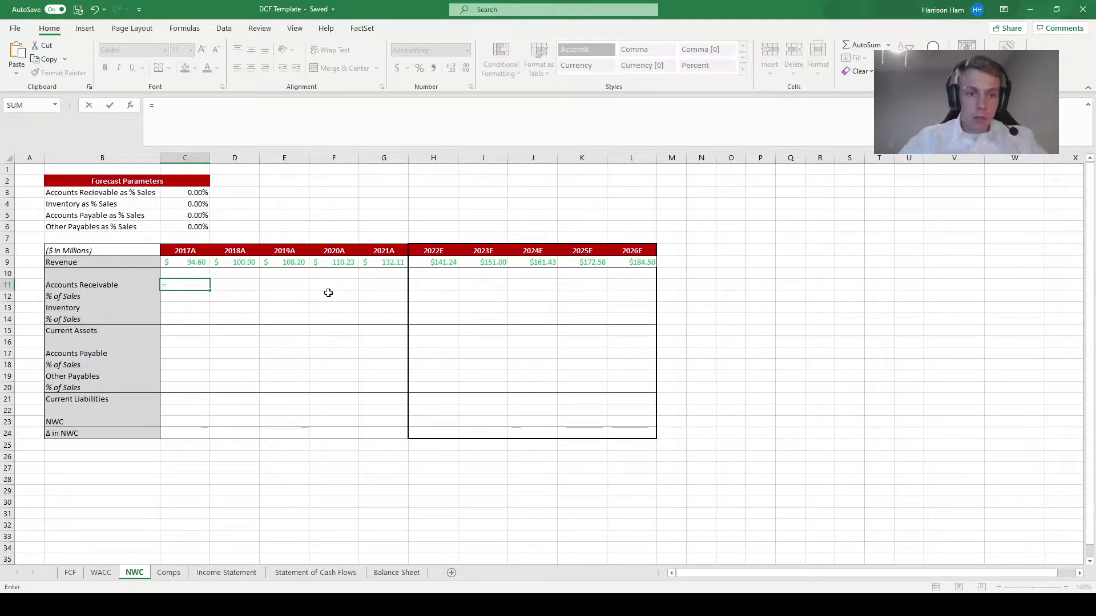
click(397, 572)
scroll(285, 268, up, 8)
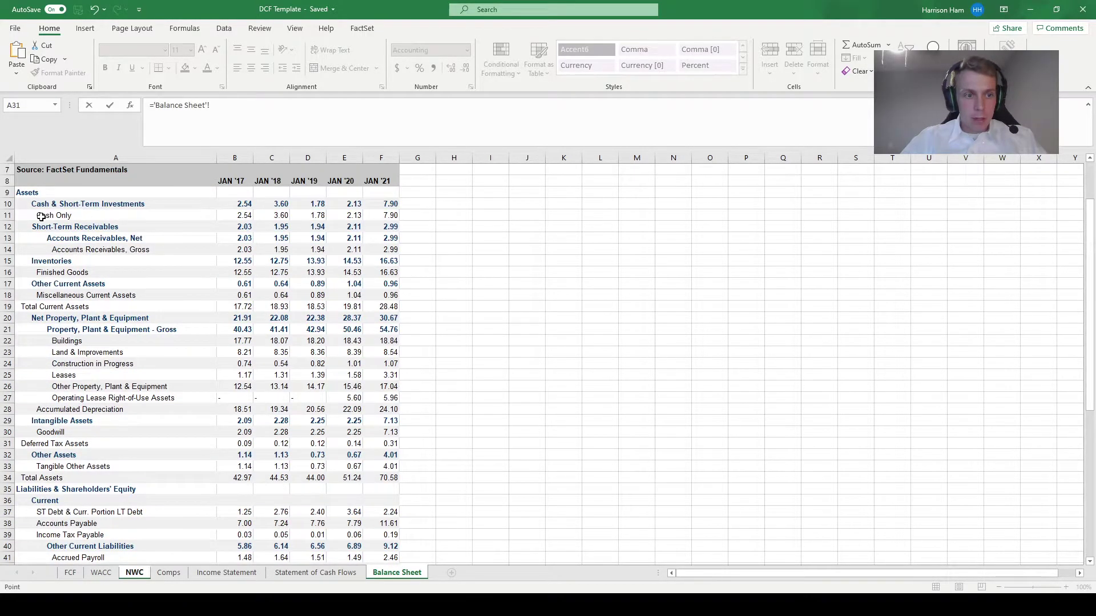
click(246, 237)
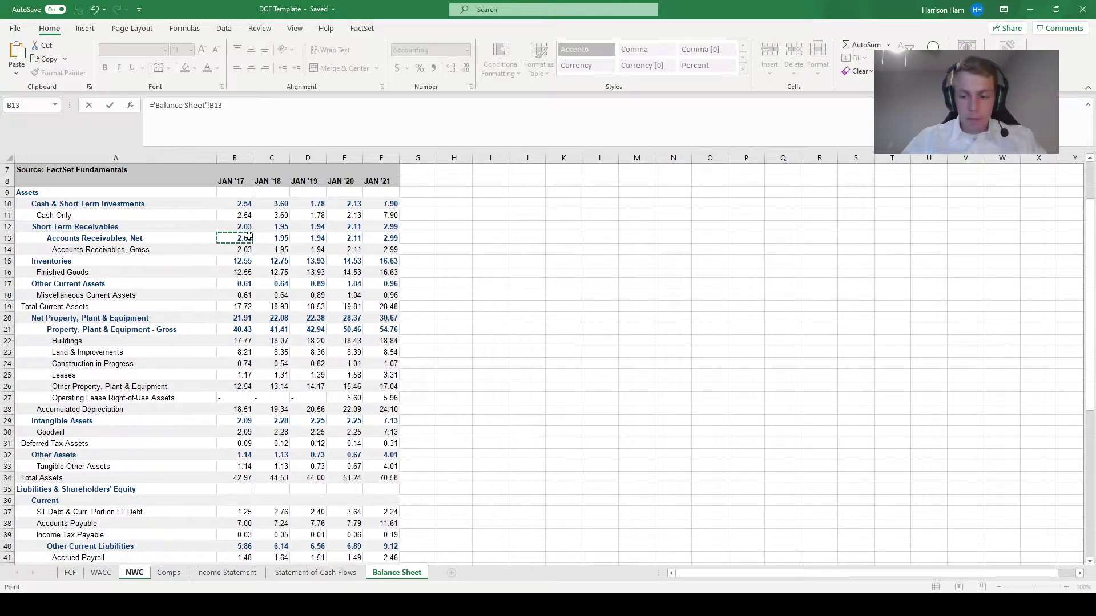
key(Return)
Step: Copy the 2017A Accounts Receivable link across the 2018A to 2021A columns (D11:G11)
key(ctrl+c)
key(Right)
key(shift+Right)
key(shift+Right)
key(shift+Right)
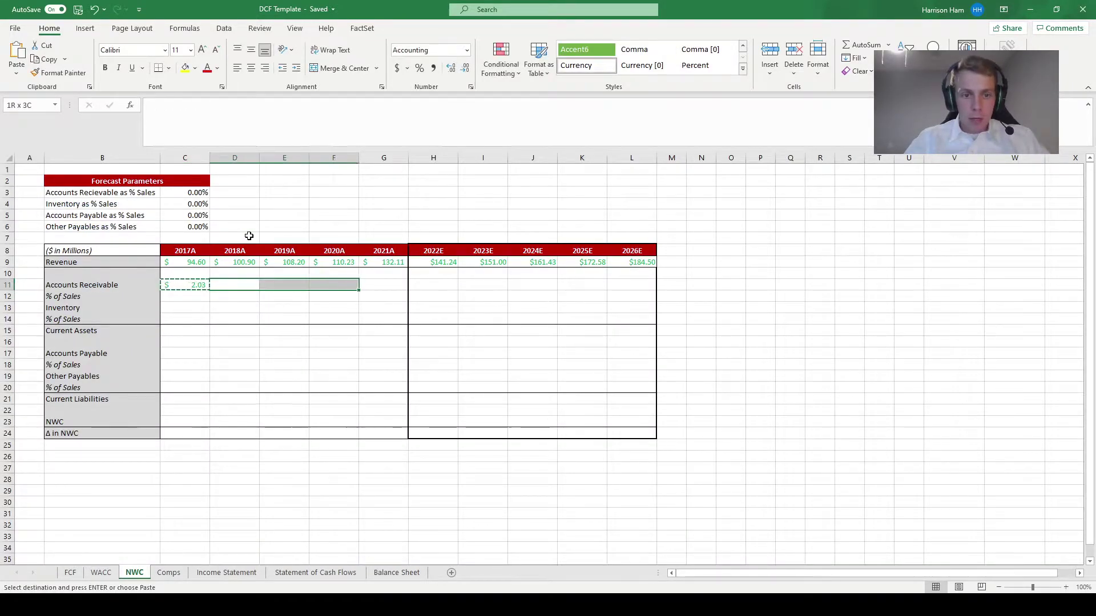
key(ctrl+v)
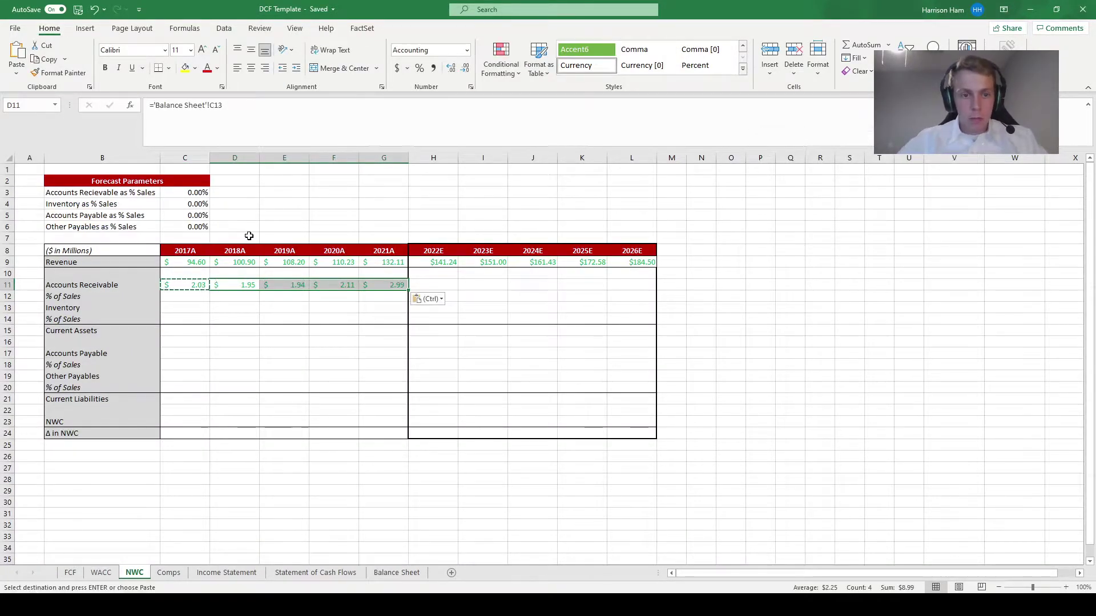
Step: Calculate 2017A Accounts Receivable as a percentage of sales in C12 with =C11/C$9, locking the revenue row
click(202, 294)
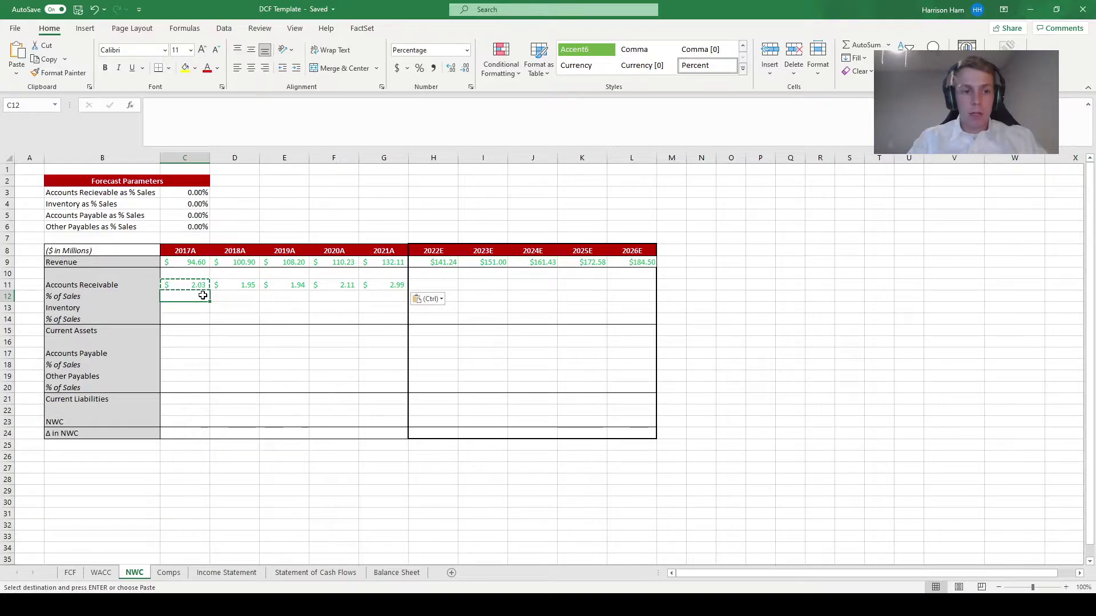
text(=)
key(Up)
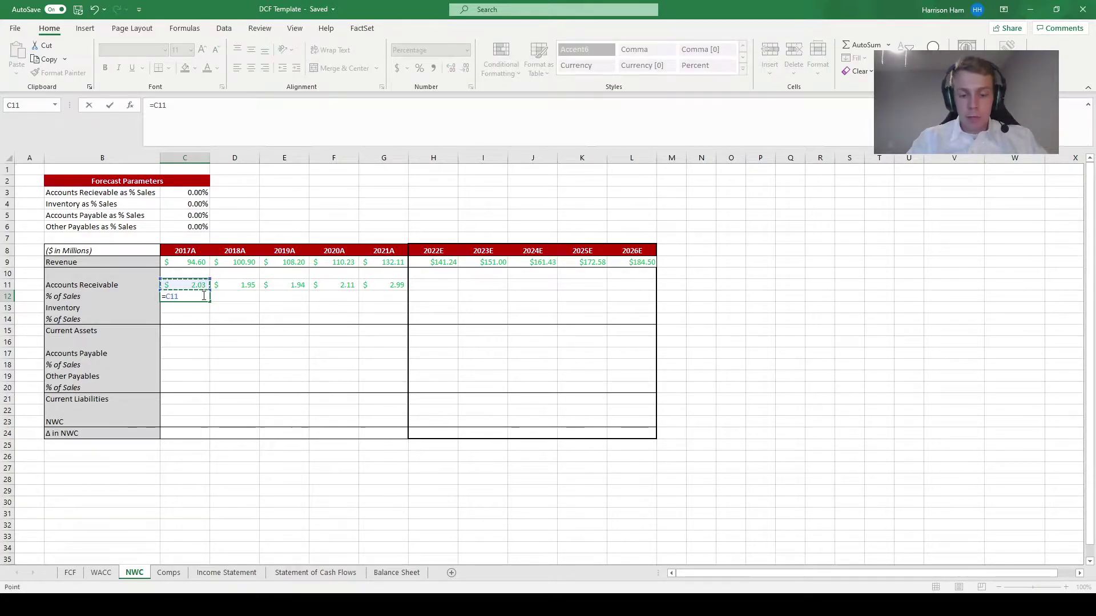
text(/)
key(Up)
key(Up)
key(Up)
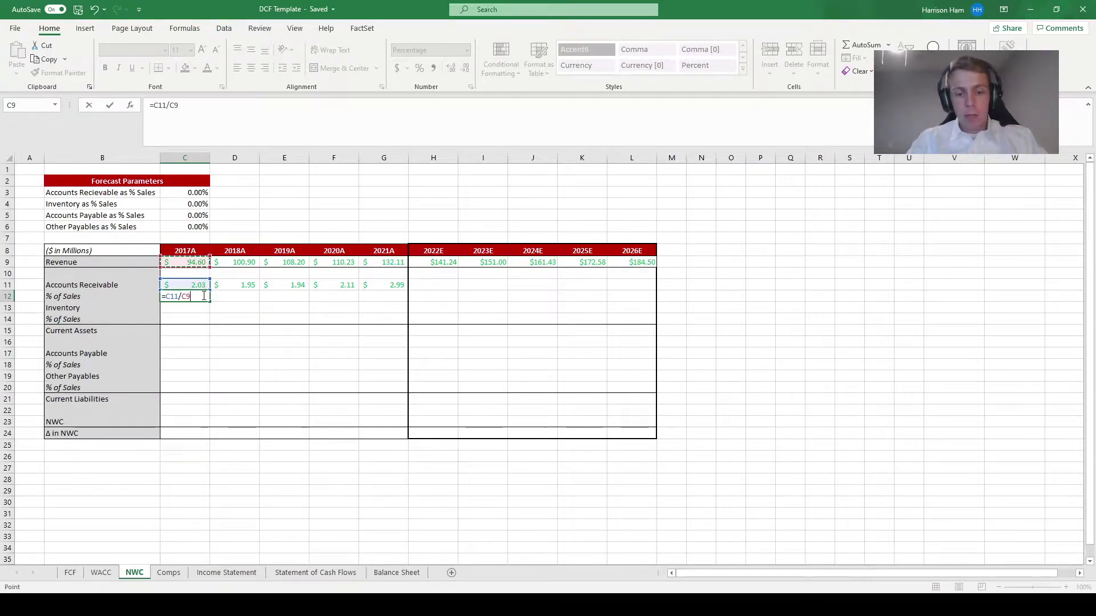
key(F4)
key(F4)
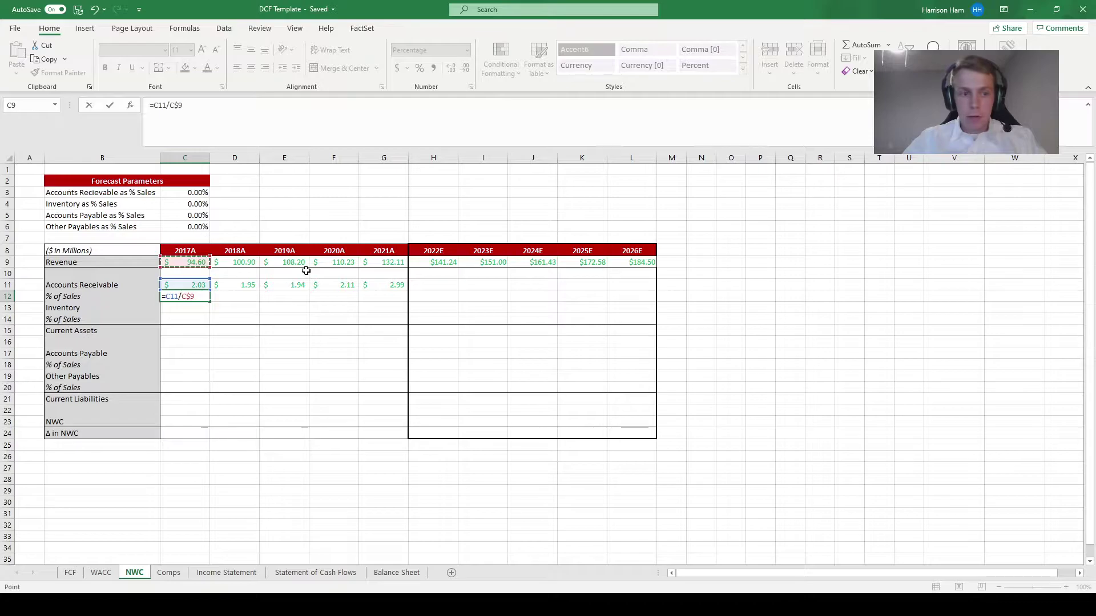
key(Return)
Step: Copy the C12 percentage-of-sales formula to 2018A through 2021A (D12:G12), pasting formulas only
key(Up)
key(ctrl+c)
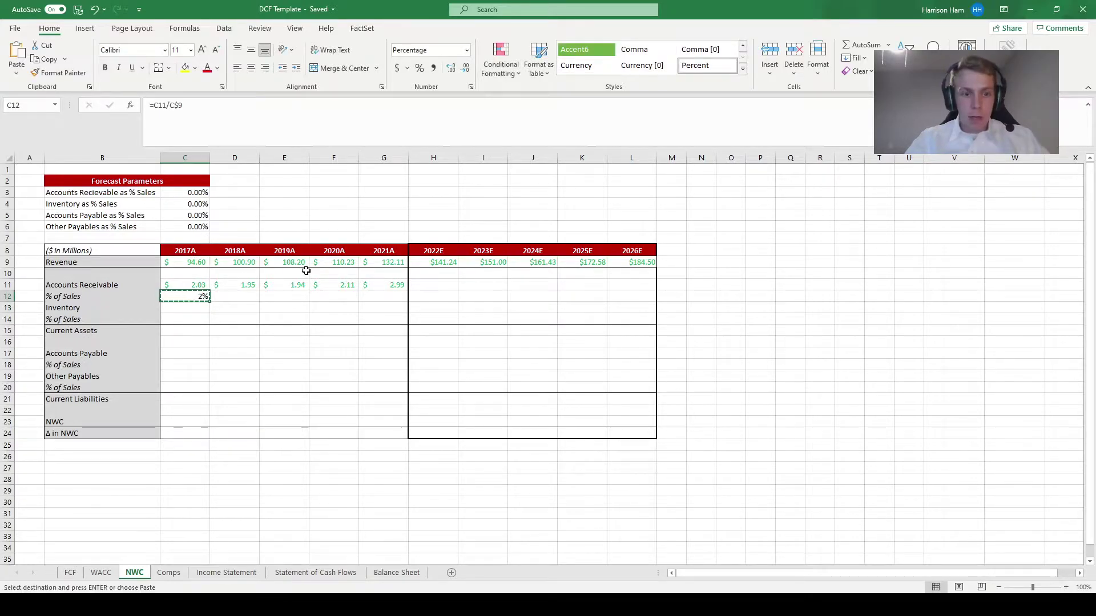
key(Right)
key(shift+Right)
key(shift+Right)
key(shift+Right)
key(ctrl+alt+v)
key(f)
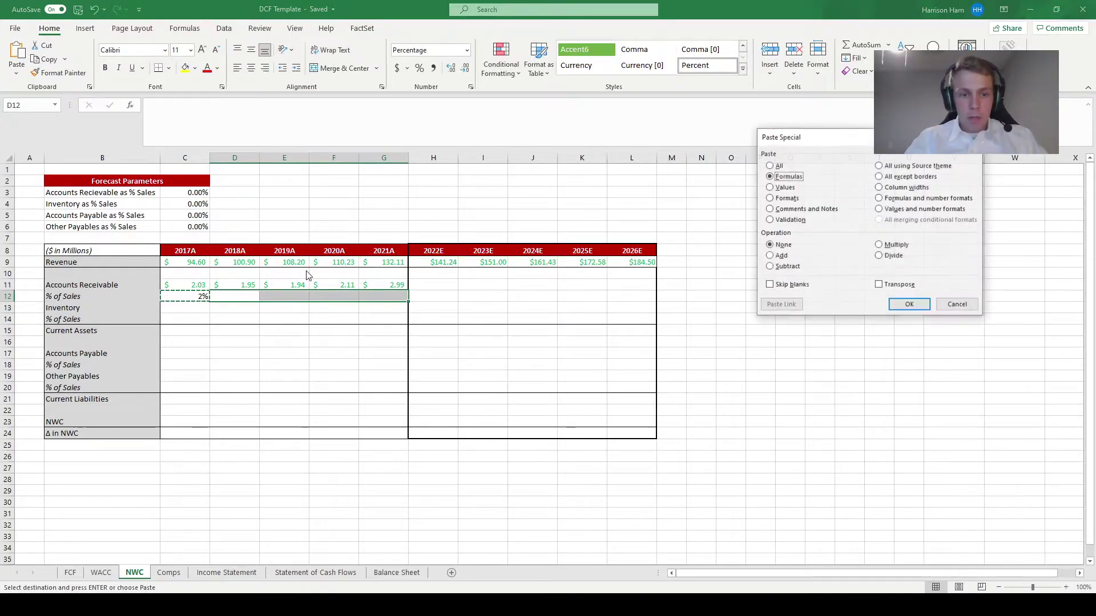
key(Return)
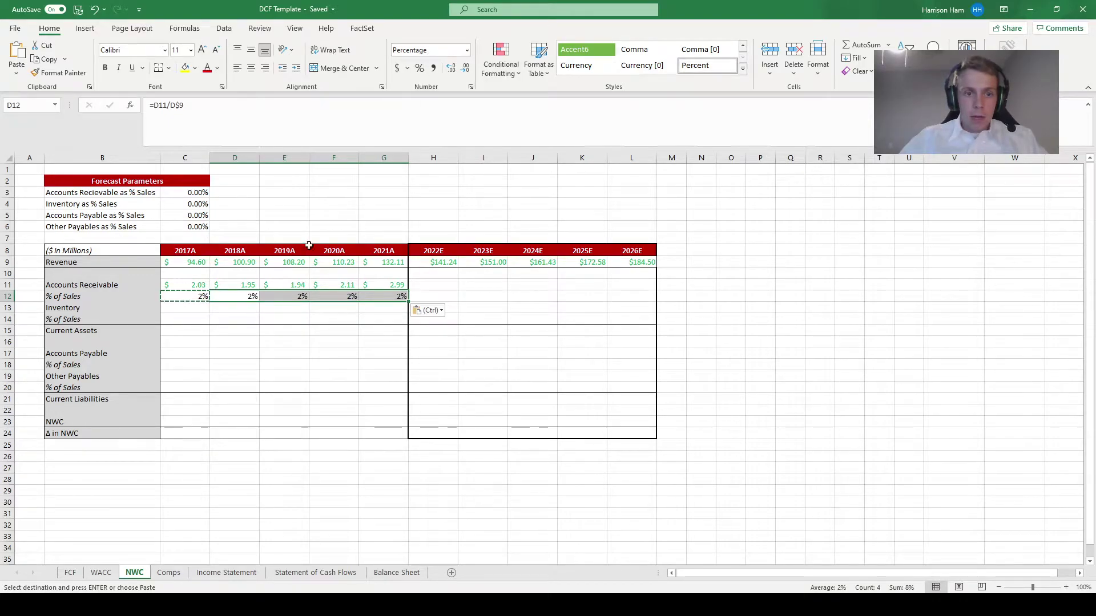
Step: Show the historical Accounts Receivable percentages of sales (C12:G12) with three decimal places
click(187, 297)
key(shift+Right)
key(shift+Right)
key(shift+Right)
key(shift+Right)
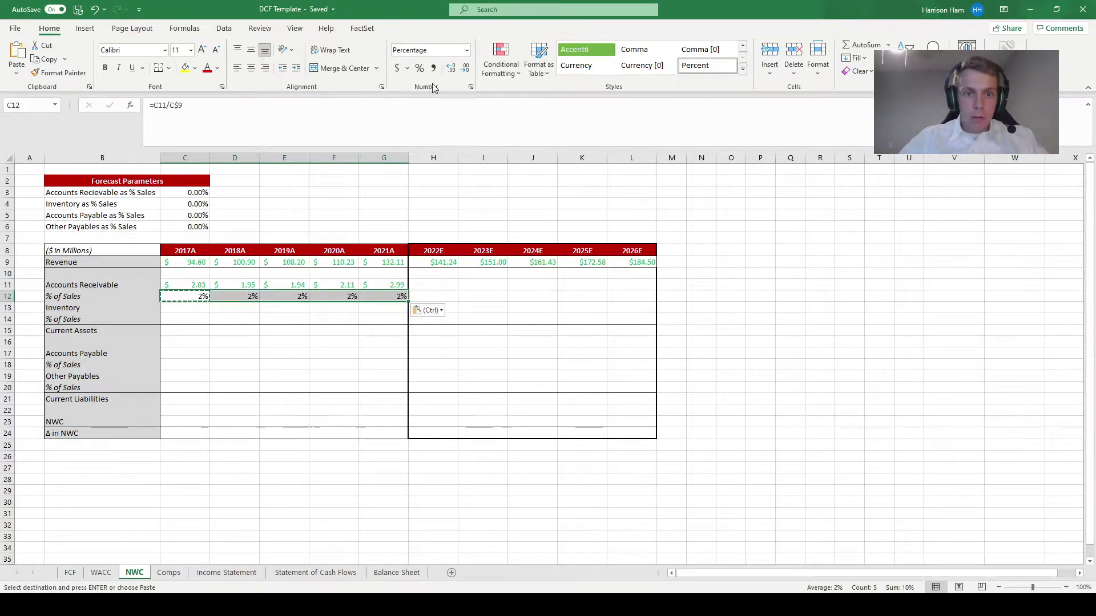
click(451, 68)
click(451, 70)
click(451, 70)
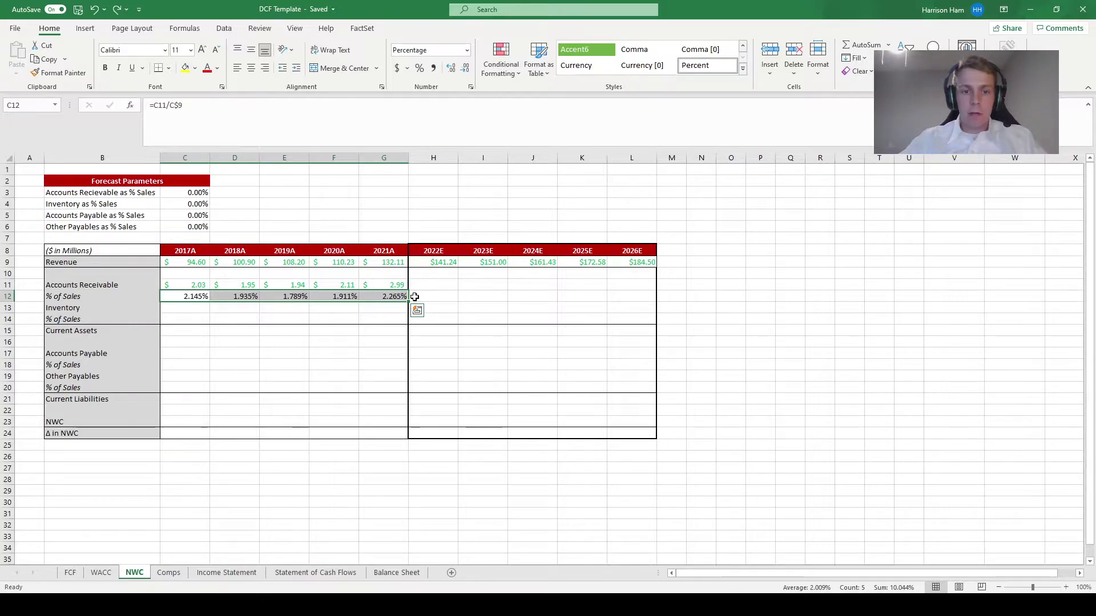
Step: Forecast the 2022E Accounts Receivable percentage of sales in H12 with =AVERAGE($C12:$G12), locking the columns
click(415, 297)
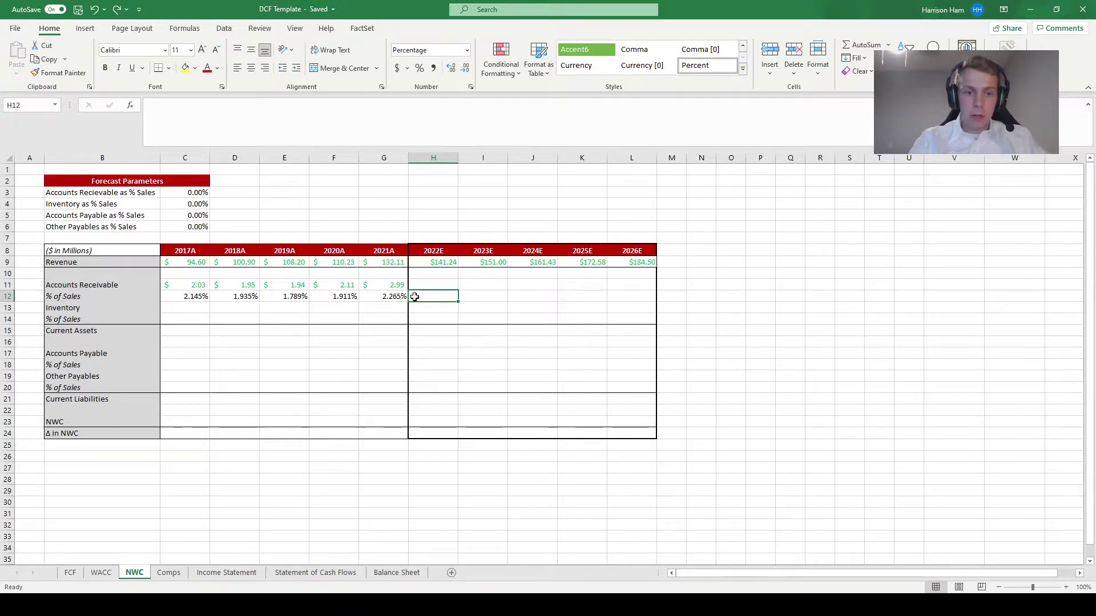
text(=avera)
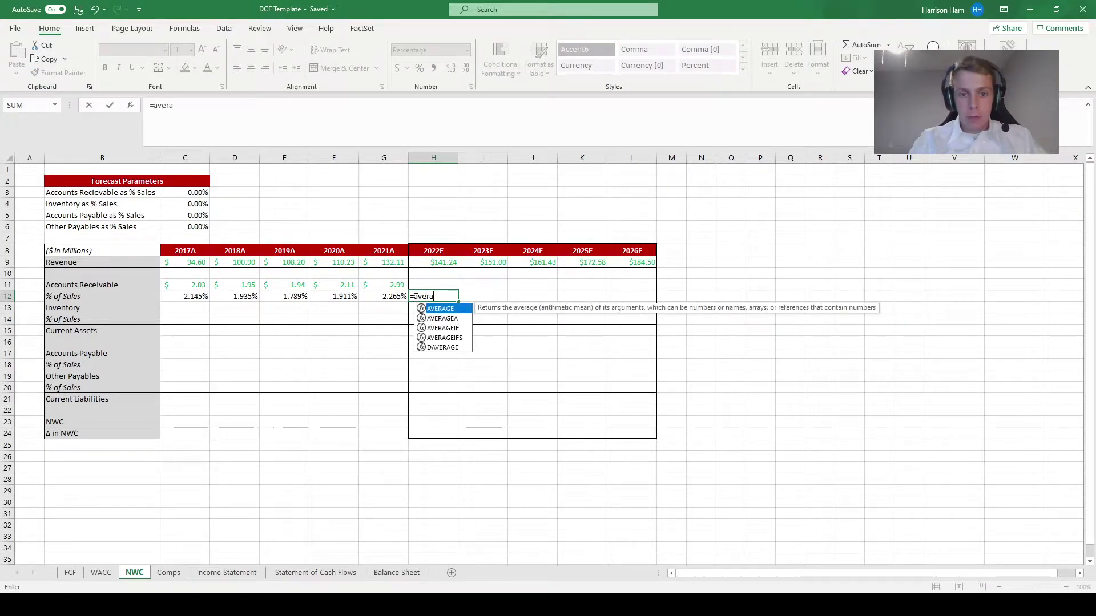
key(Tab)
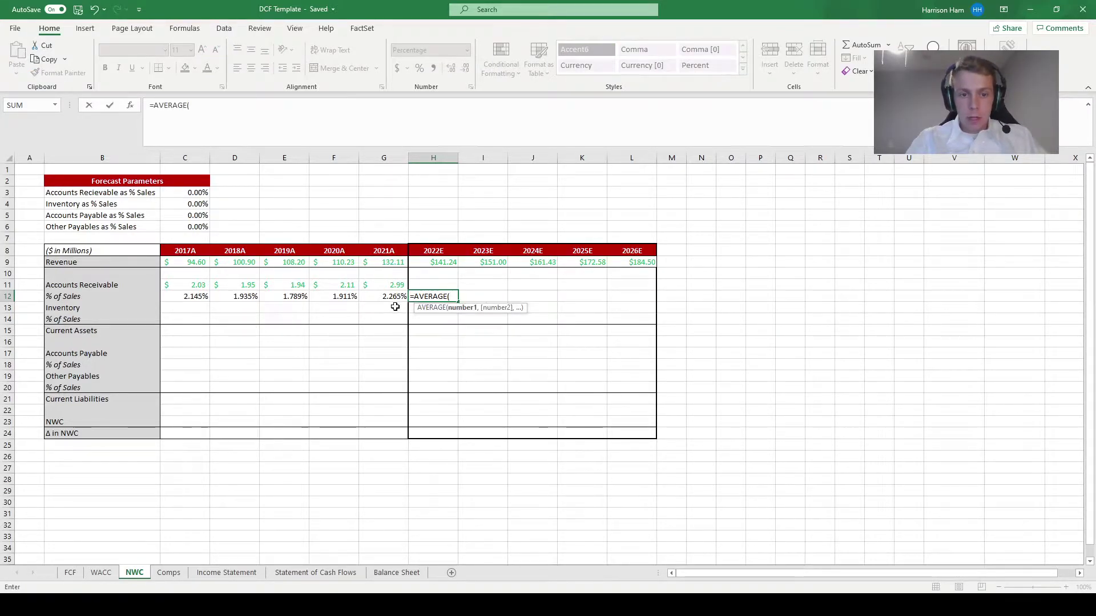
key(shift+Left)
key(shift+Left)
key(shift+Left)
key(shift+Left)
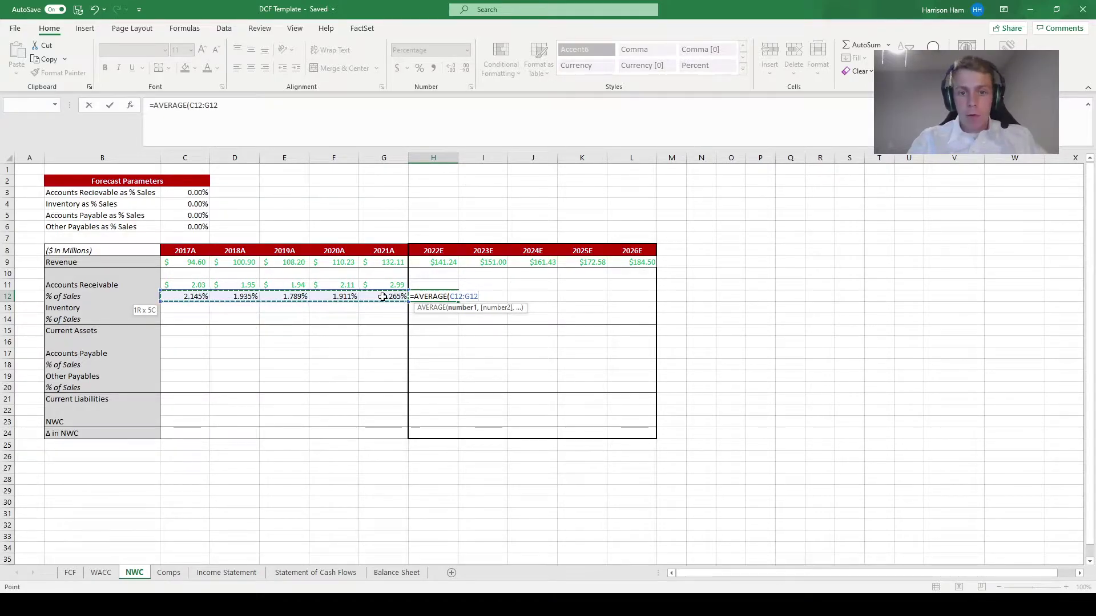
key(F4)
key(F4)
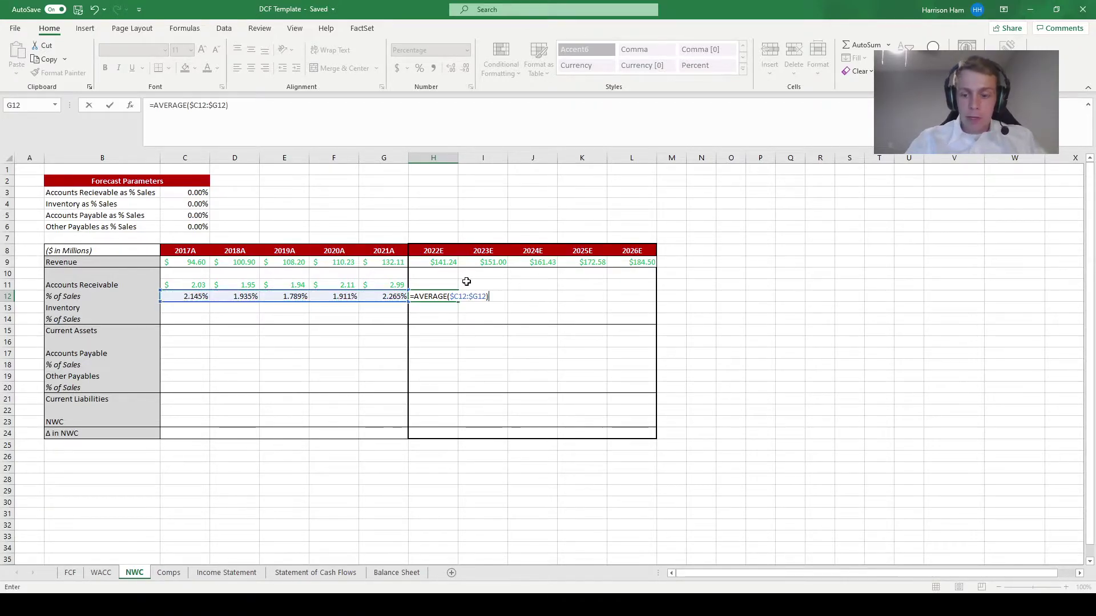
key(ctrl+Return)
Step: Copy the 2022E average formula in H12 to 2023E through 2026E (I12:L12), pasting formulas only
key(ctrl+c)
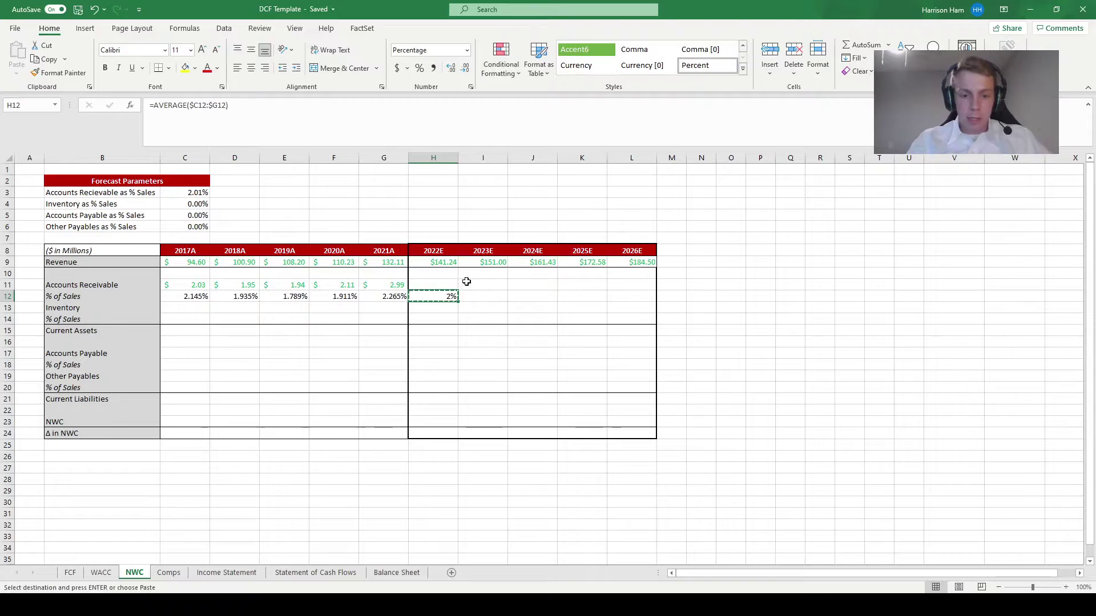
key(Right)
key(shift+Right)
key(shift+Right)
key(shift+Right)
key(alt+e)
key(s)
key(f)
key(Return)
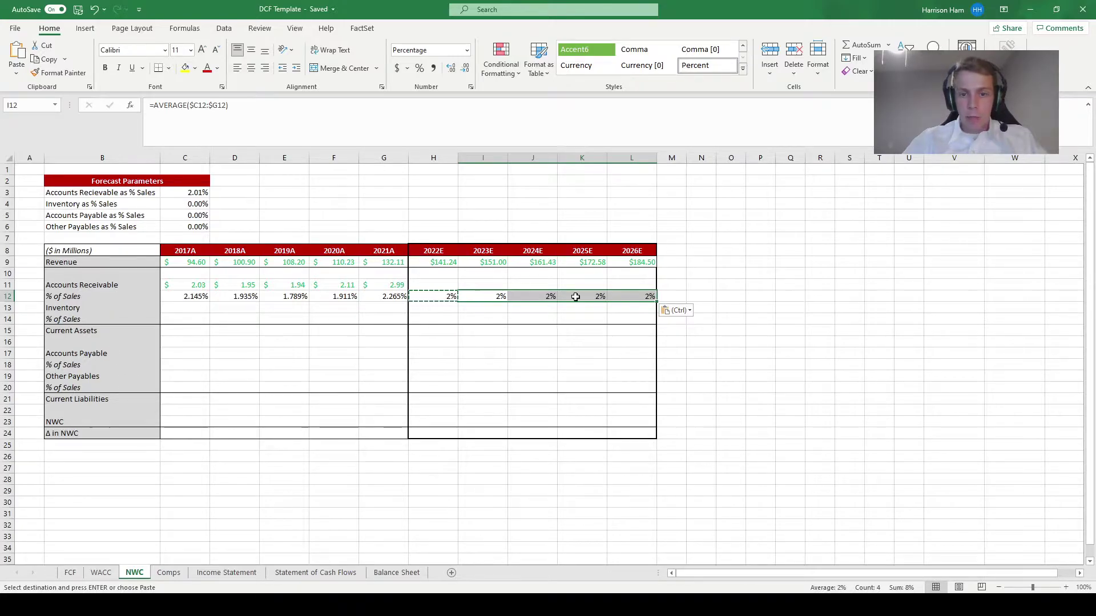
Step: Forecast 2022E Accounts Receivable in H11 with =H12*H$9, locking the revenue row
click(431, 294)
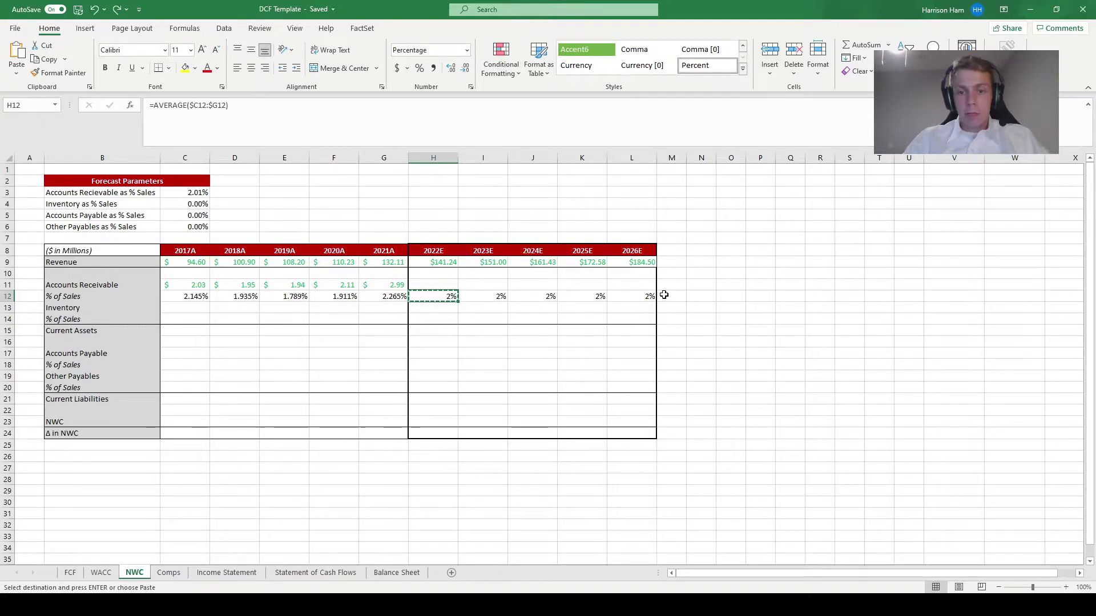
click(451, 284)
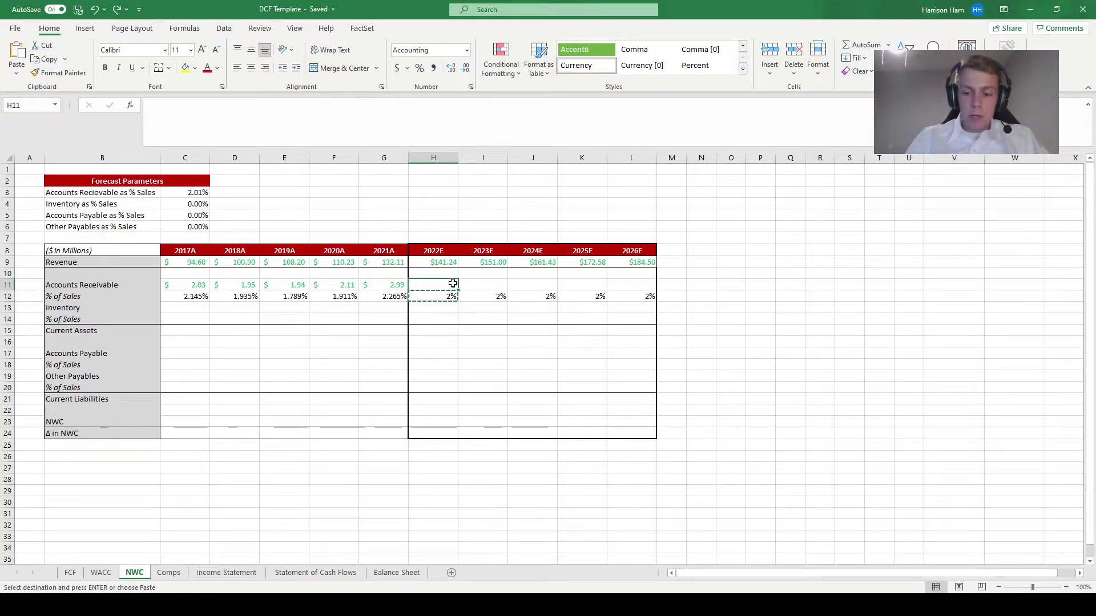
text(=)
key(Down)
text(*)
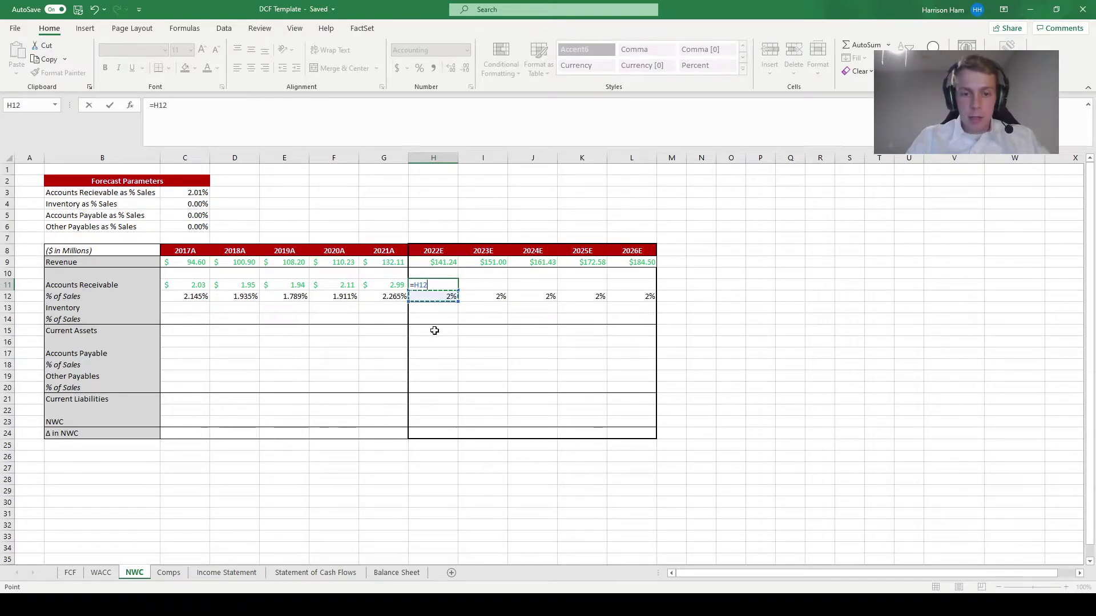
click(447, 262)
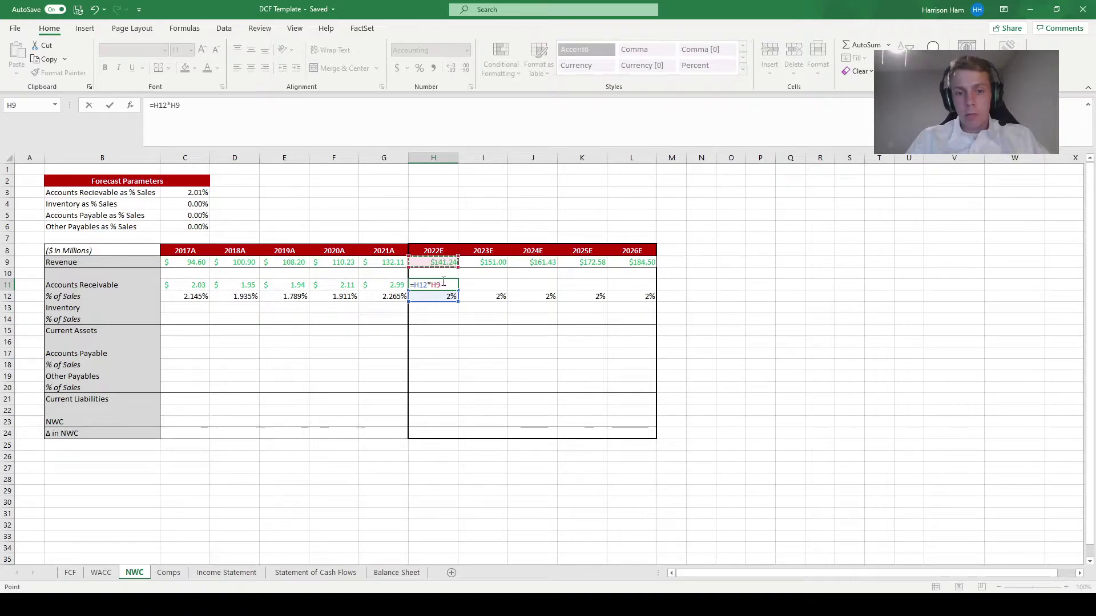
key(F4)
key(F4)
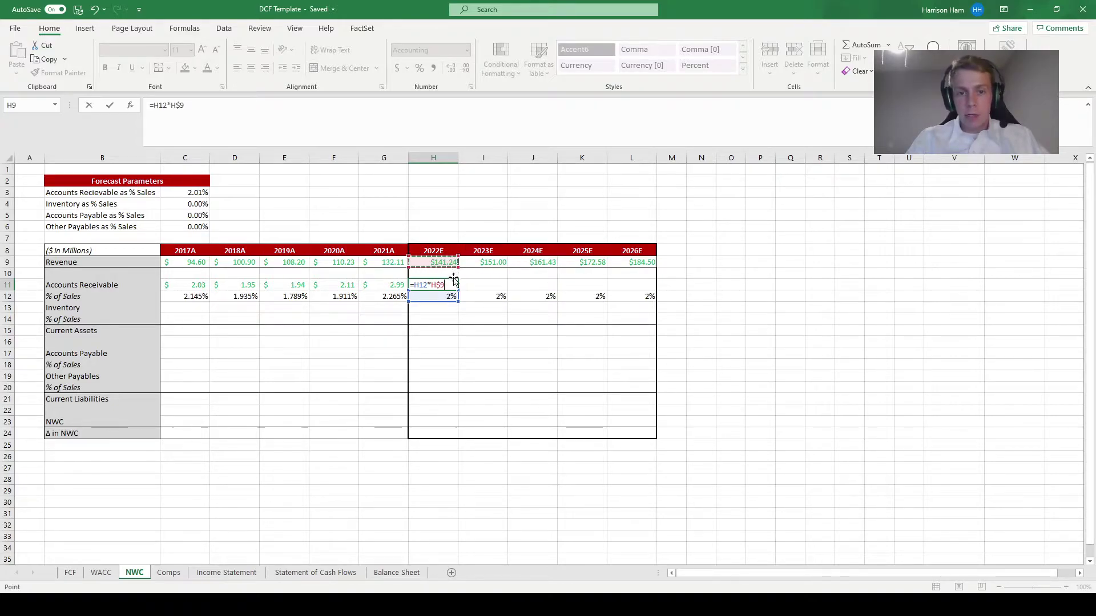
key(Return)
key(Up)
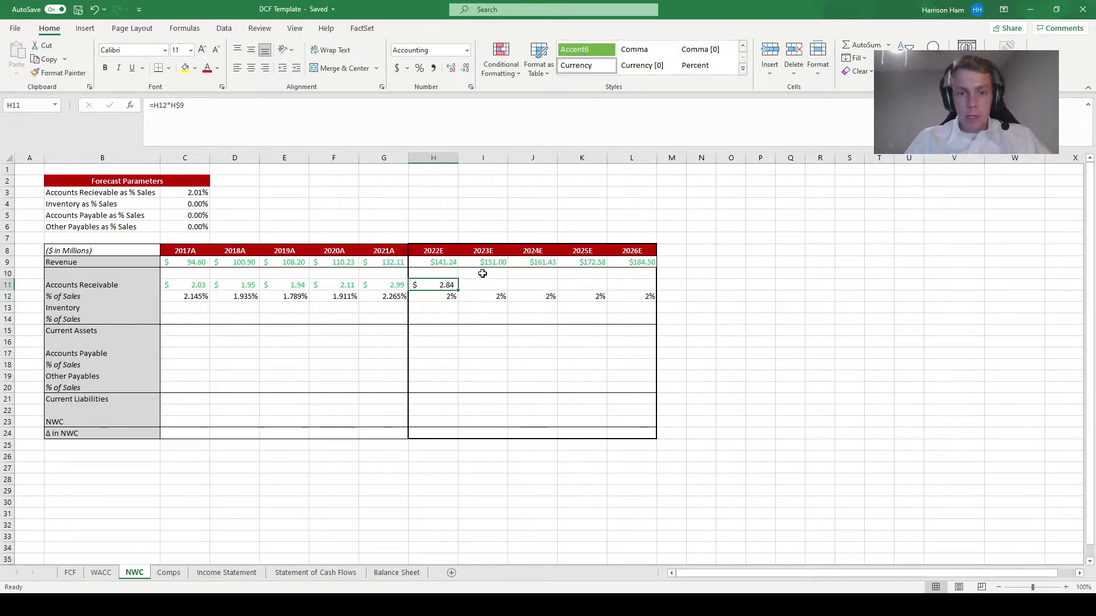
Step: Copy the 2022E Accounts Receivable formula in H11 to 2023E through 2026E (I11:L11), pasting formulas only
key(ctrl+c)
key(Right)
key(shift+Right)
key(shift+Right)
key(shift+Right)
key(ctrl+alt+v)
key(Return)
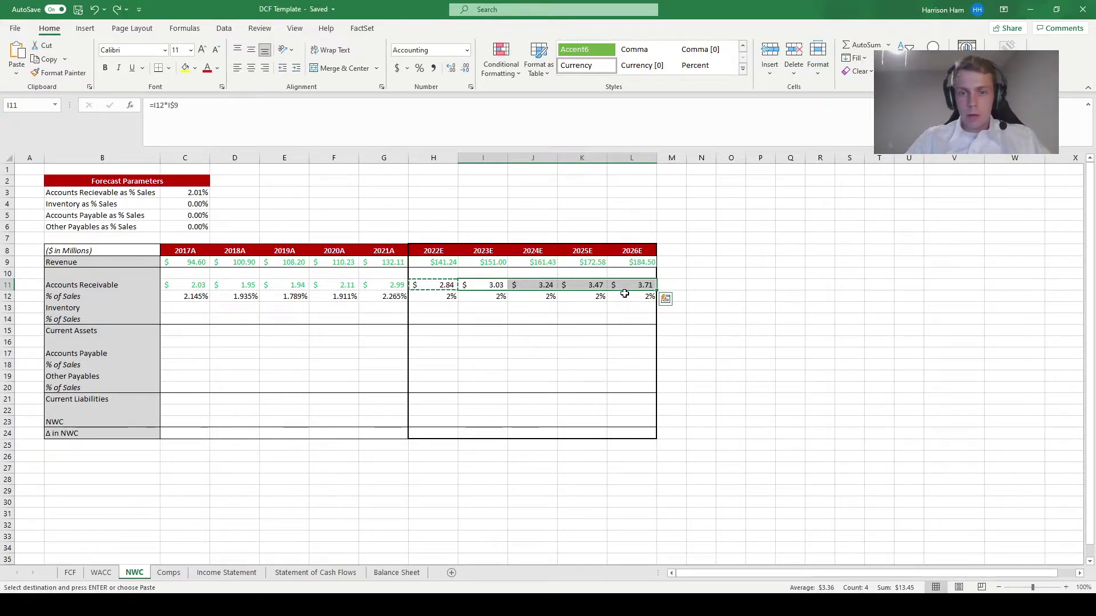
Step: Copy the Accounts Receivable block C11:L12 and paste it with Paste Special into the Inventory rows starting at C13
click(638, 296)
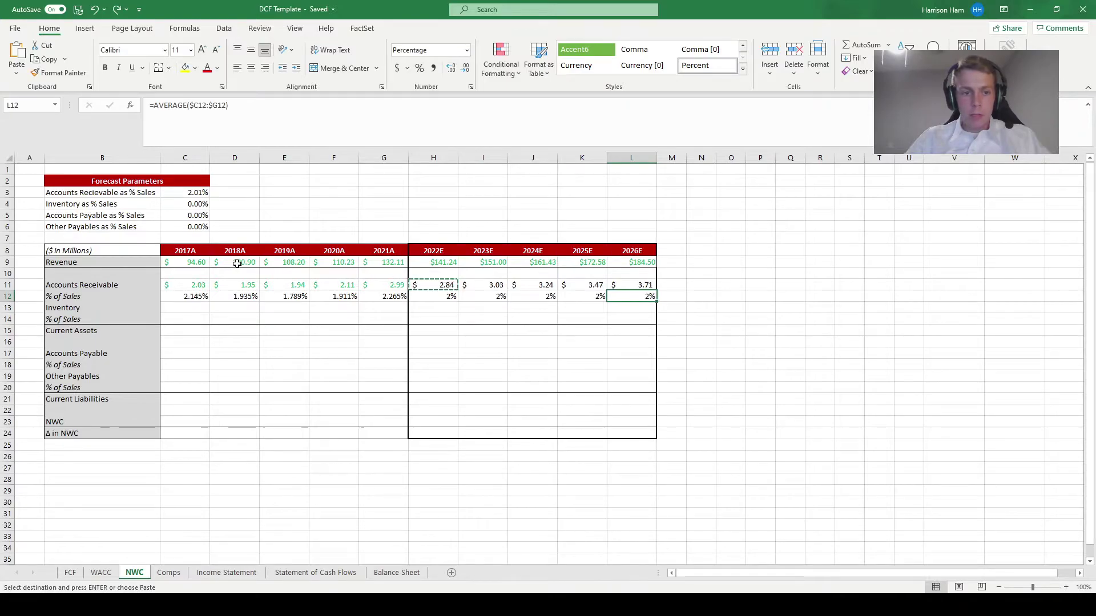
shift+click(198, 288)
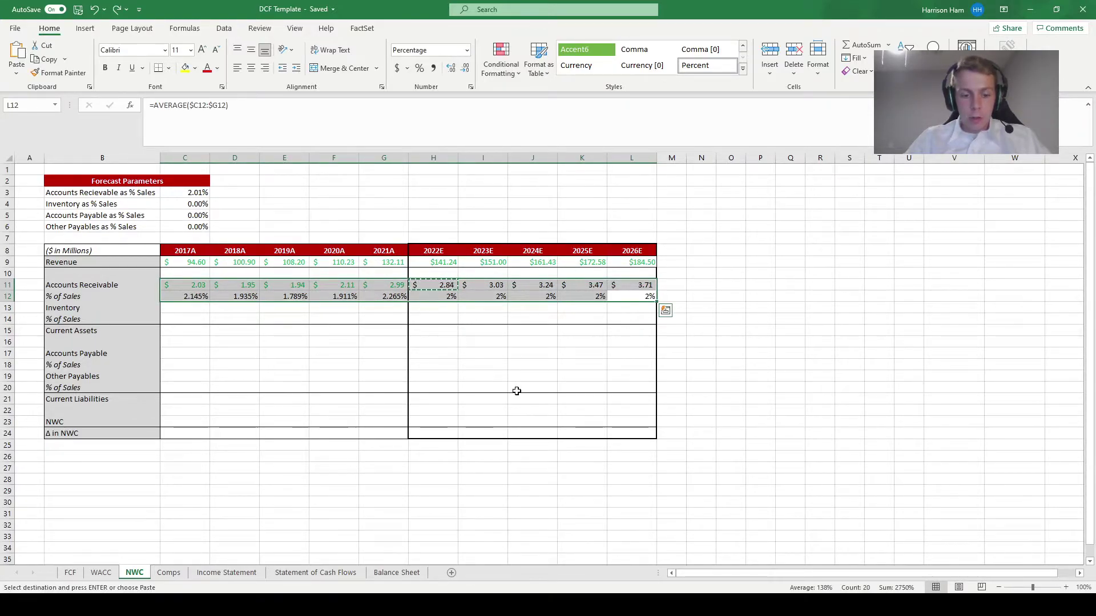
key(ctrl+c)
click(190, 308)
key(alt+e)
key(s)
key(Return)
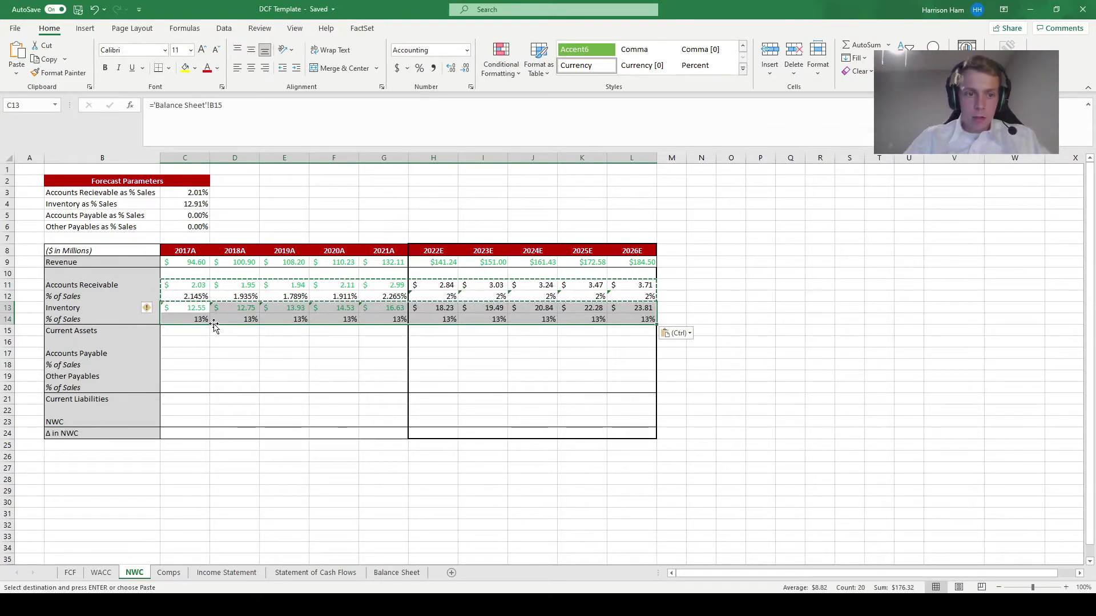
Step: Paste the same copied block into the Accounts Payable rows starting at C17 and the Other Payables rows starting at C19
click(177, 356)
key(alt+e)
key(s)
key(Return)
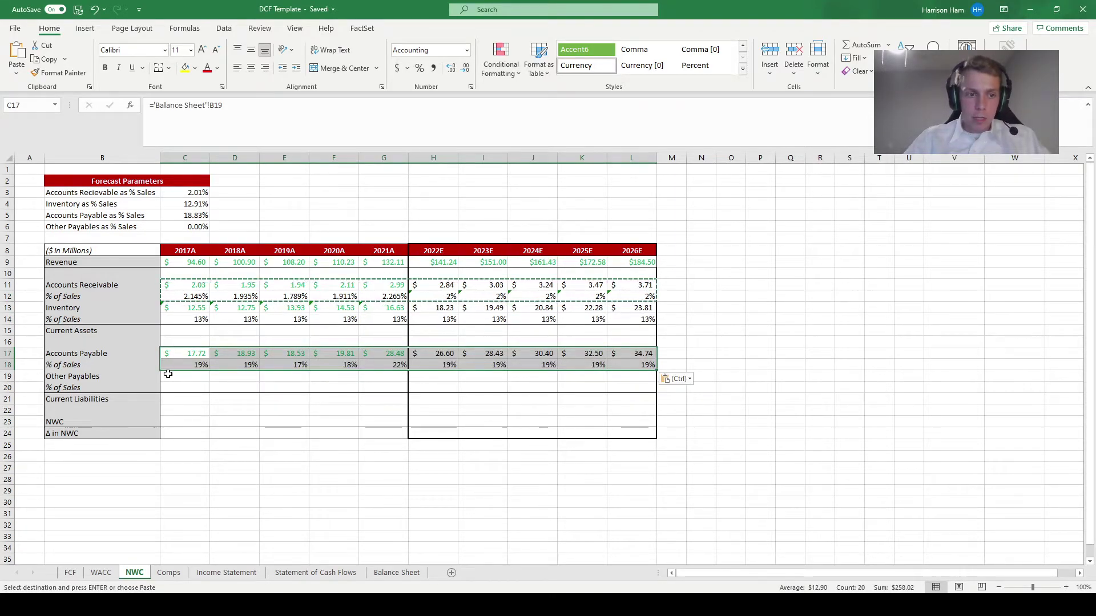
click(186, 379)
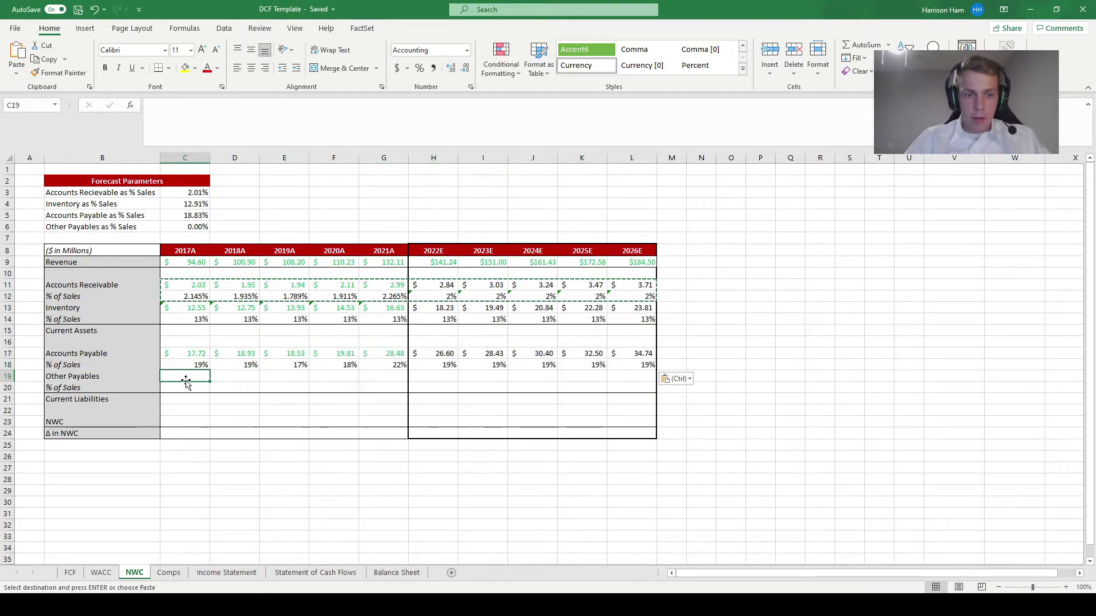
key(alt+e)
key(s)
key(Return)
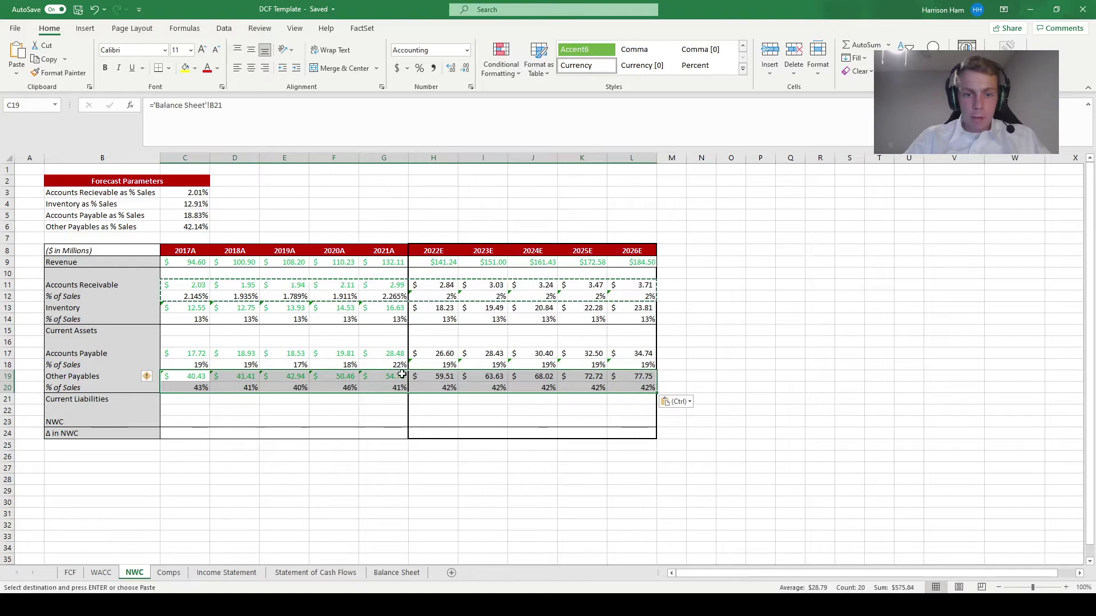
Step: Clear the historical Accounts Payable (C17:G17) and Other Payables (C19:G19) links, keeping their percentage rows
drag(394, 356, 199, 356)
key(Delete)
click(194, 375)
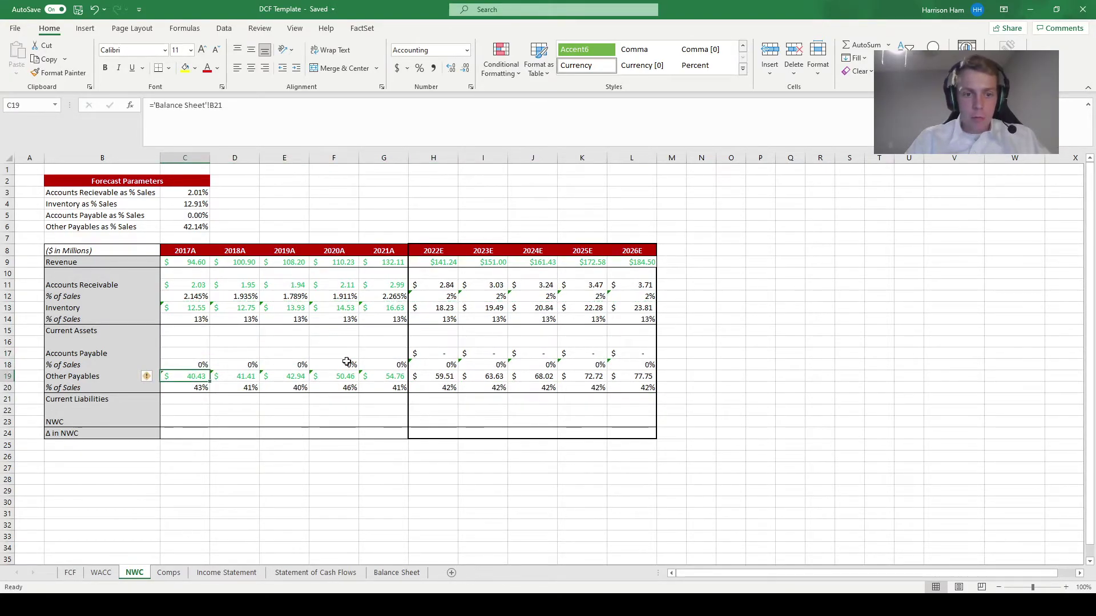
shift+click(401, 375)
key(Delete)
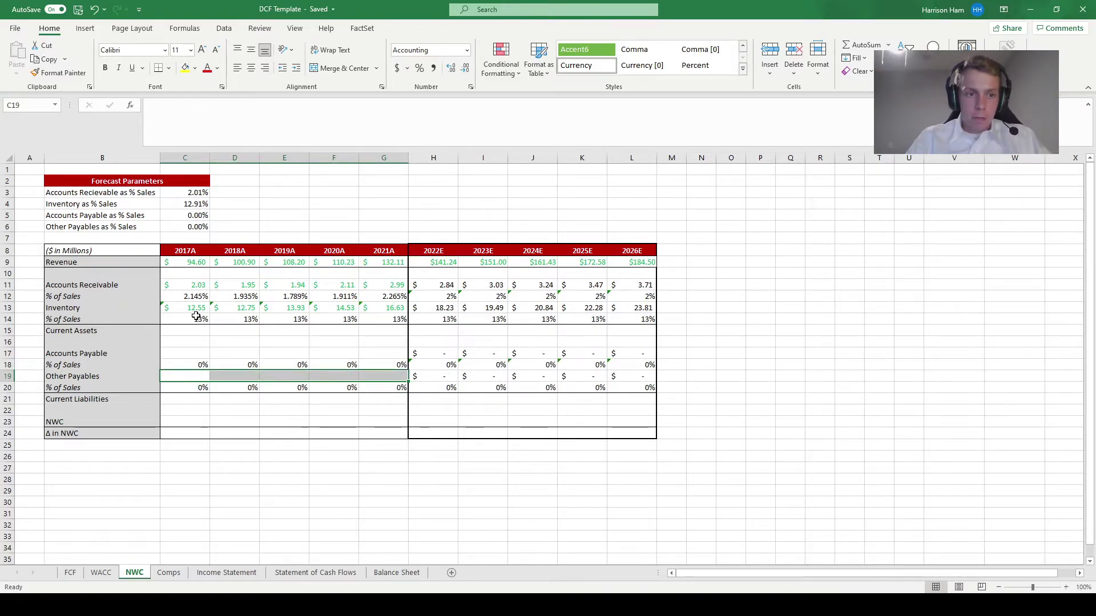
click(181, 309)
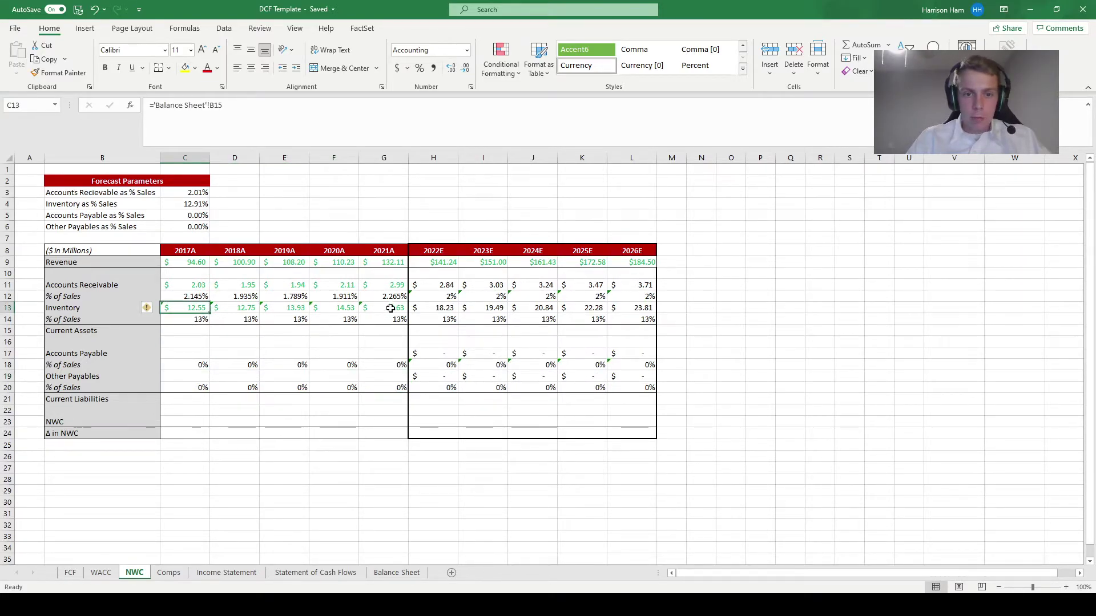
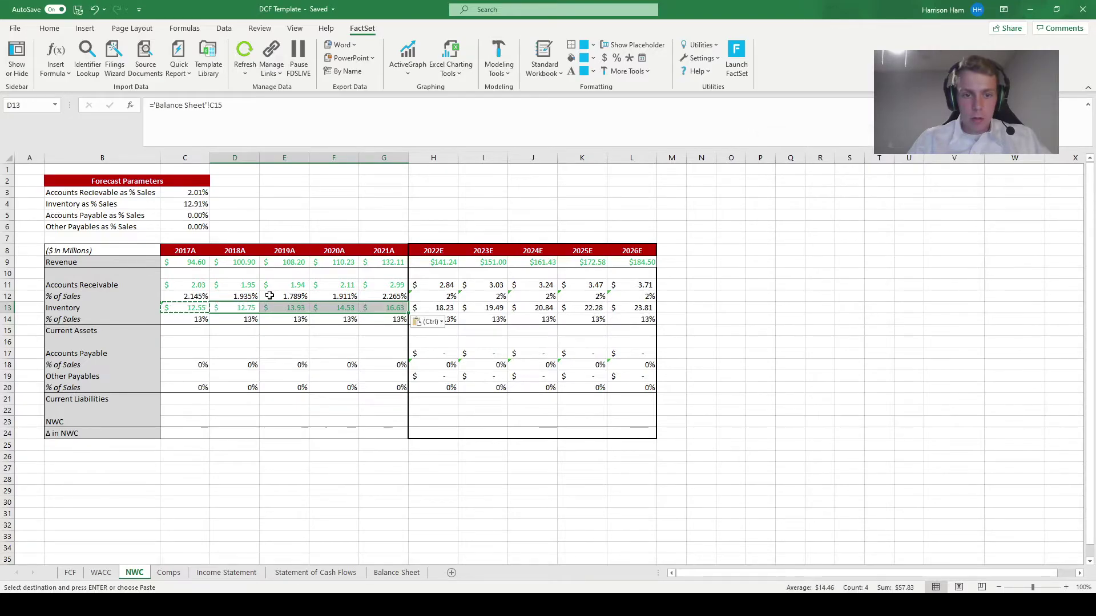
Step: Link 2017A Accounts Payable in C17 to the Balance Sheet's Accounts Payable cell, ='Balance Sheet'!B38
click(197, 374)
click(195, 354)
text(=)
click(397, 572)
scroll(300, 463, down, 5)
scroll(300, 462, down, 1)
click(243, 407)
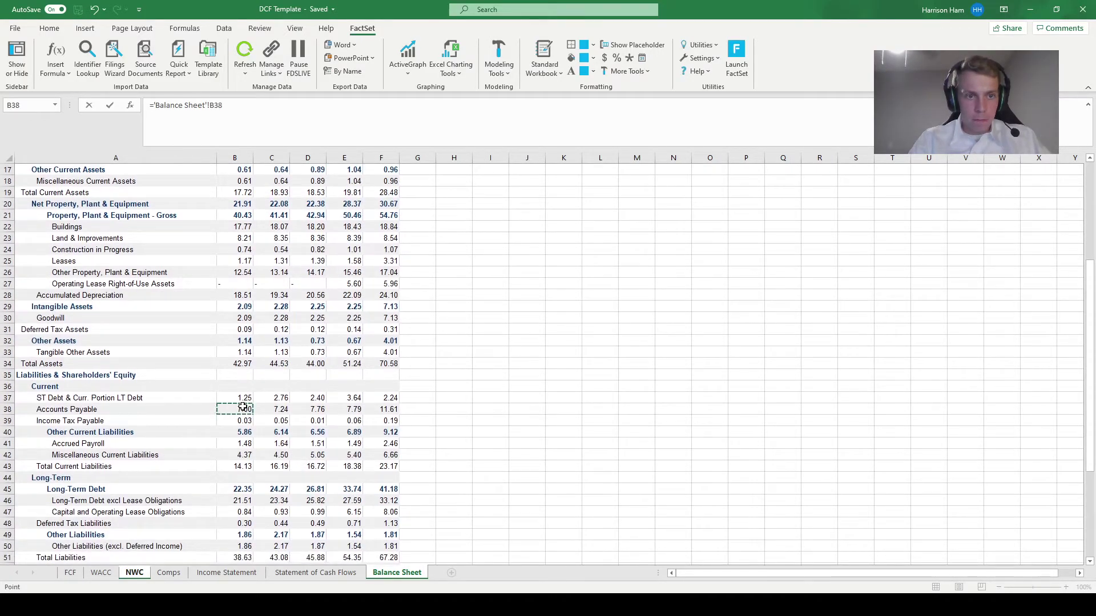
key(Return)
Step: Copy the 2017A Accounts Payable link in C17 to 2018A through 2021A (D17:G17) with Paste Special
key(Up)
key(ctrl+c)
key(Right)
key(shift+Right)
key(shift+Right)
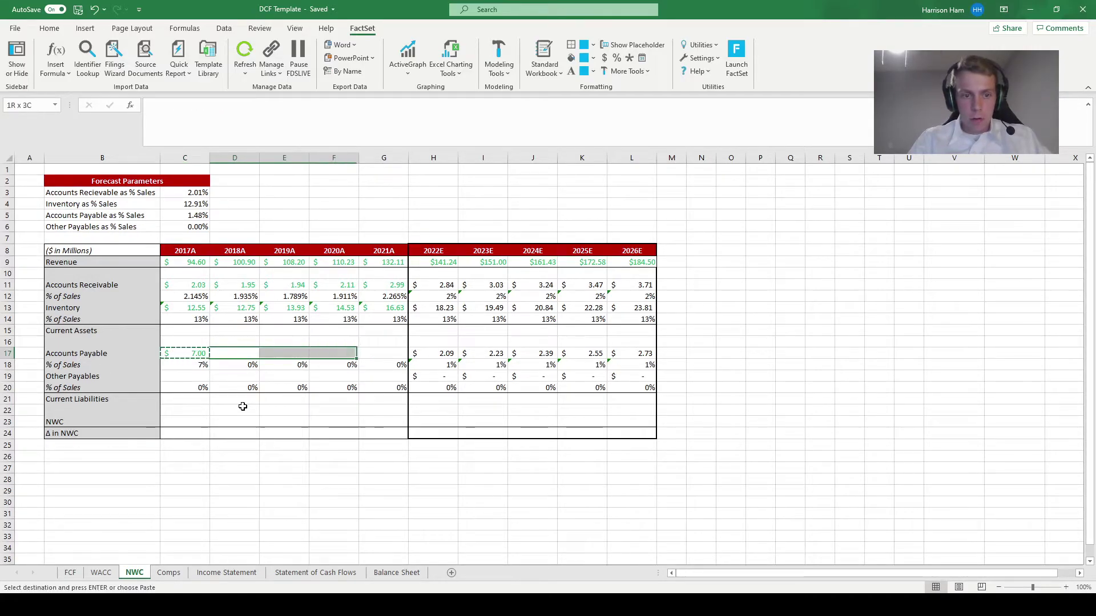
key(shift+Right)
key(ctrl+alt+v)
key(Return)
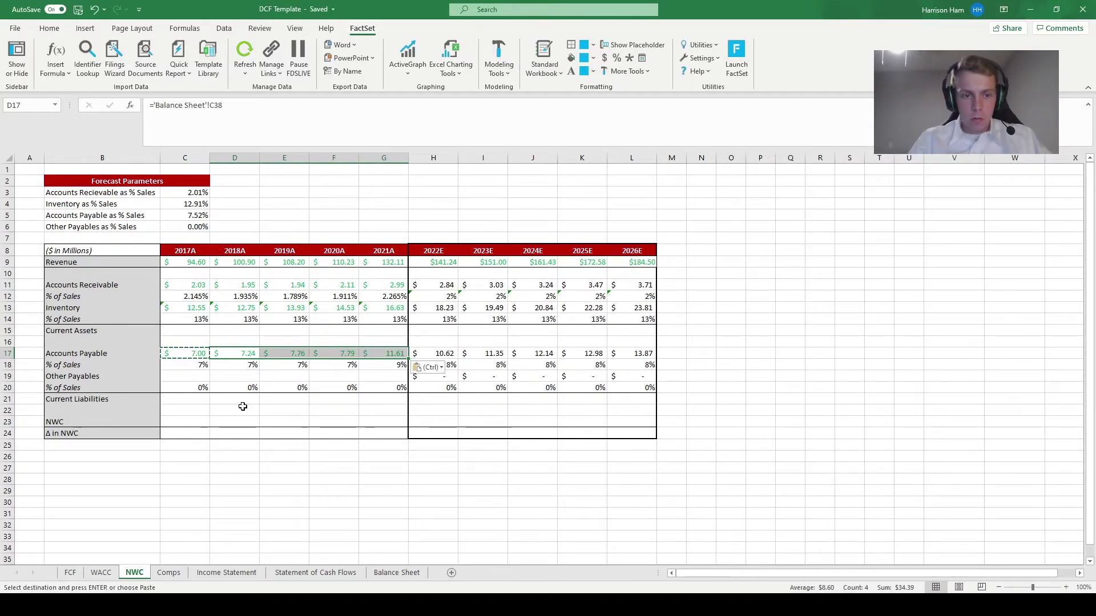
Step: Link 2017A Other Payables in C19 to the Balance Sheet's Other Current Liabilities cell, ='Balance Sheet'!B40
key(Down)
key(Left)
key(Down)
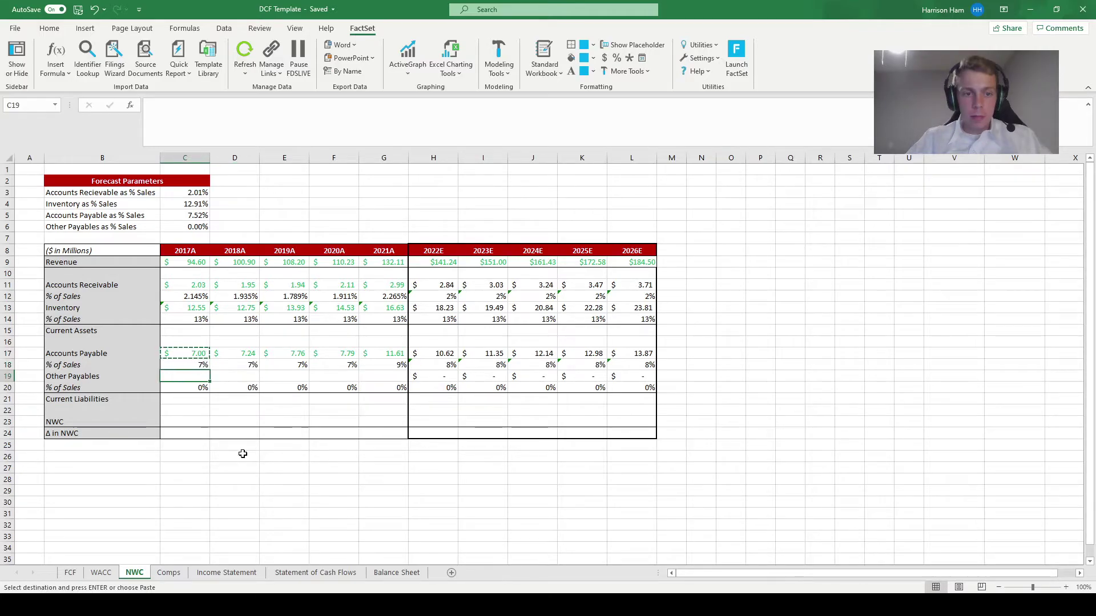
text(=)
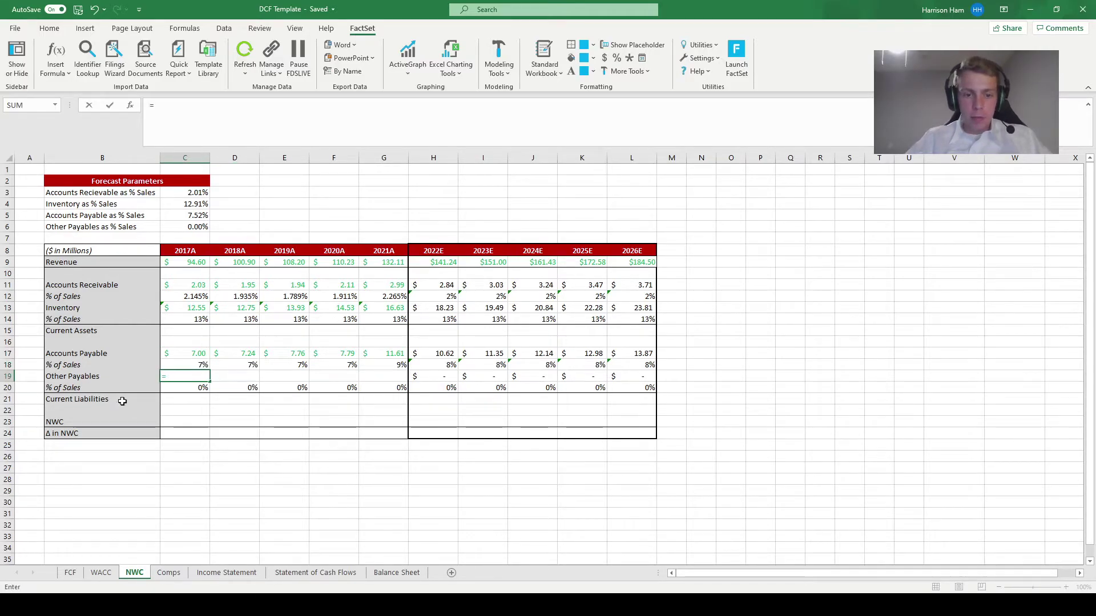
click(394, 573)
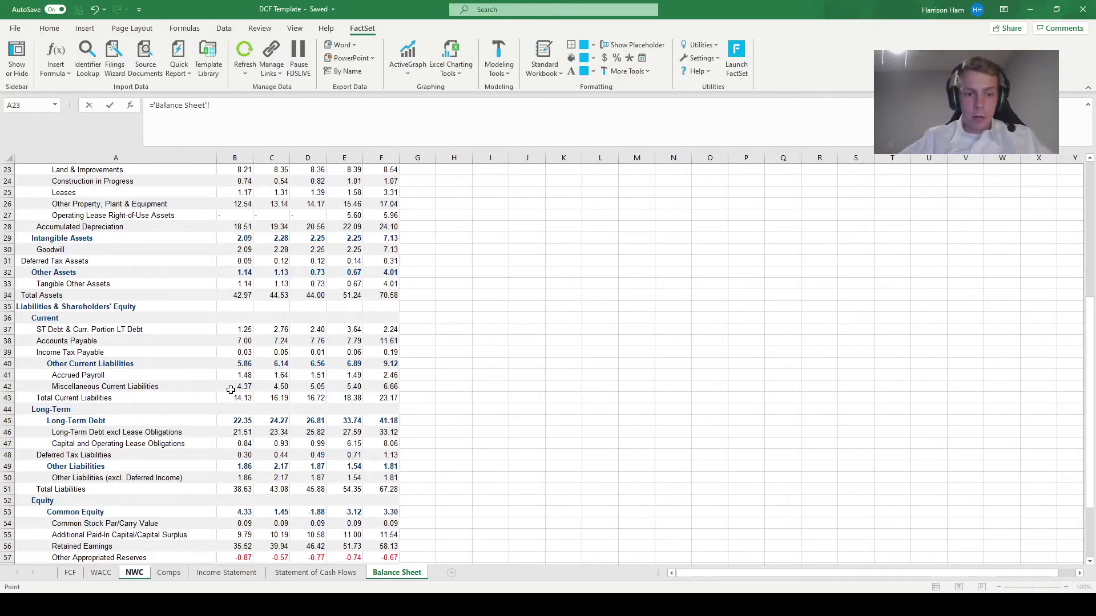
click(242, 364)
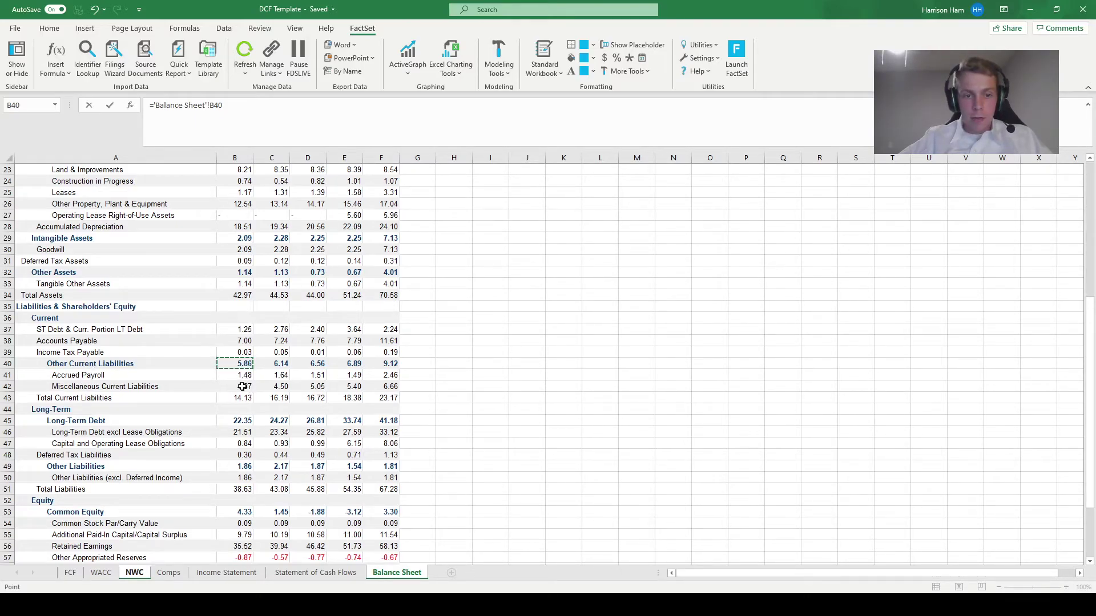
key(Return)
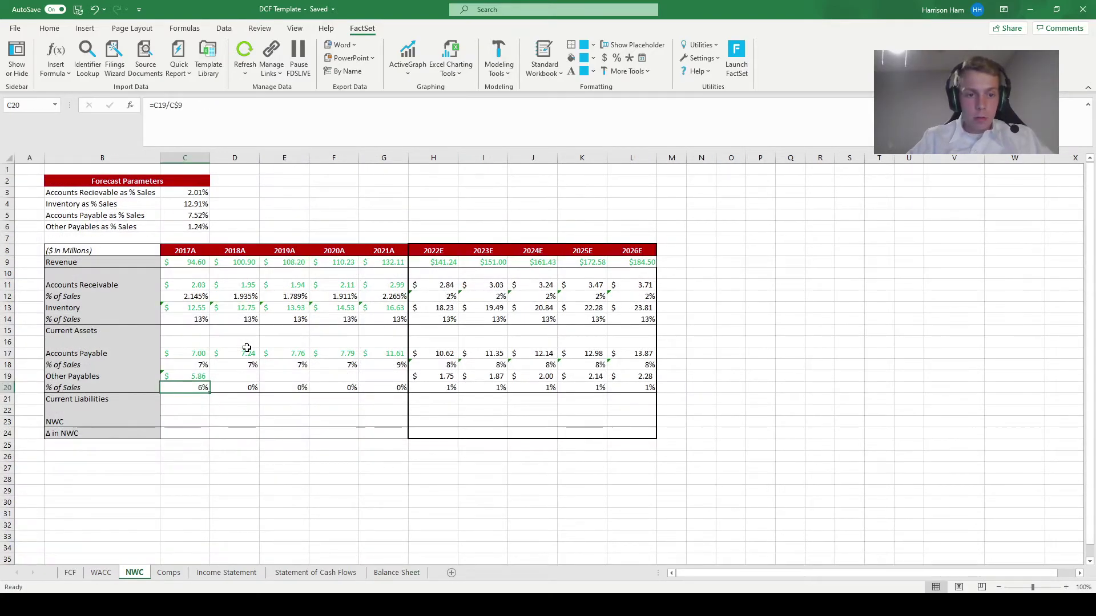
Step: Copy the 2017A Other Payables link in C19 to 2018A through 2021A (D19:G19), pasting formulas only
key(ctrl+c)
key(Right)
key(shift+Right)
key(shift+Right)
key(shift+Right)
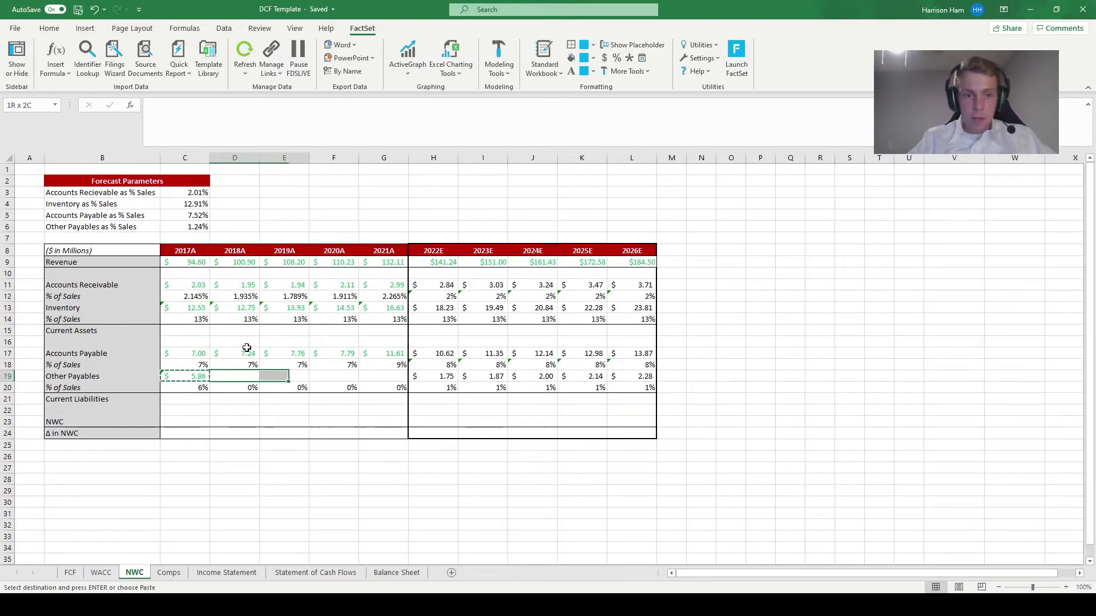
key(ctrl+alt+v)
key(f)
key(Return)
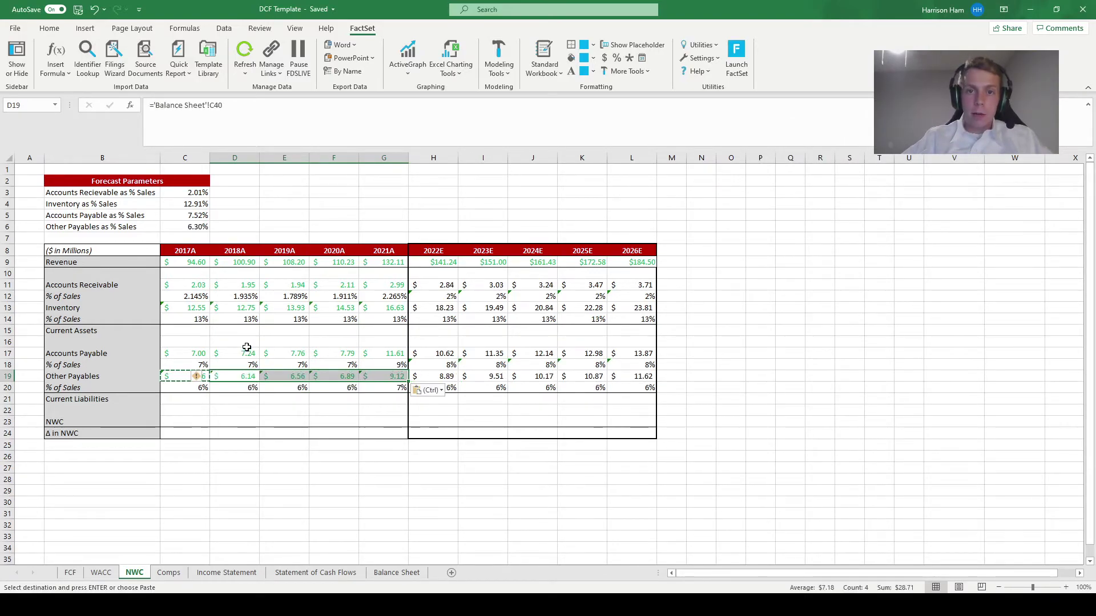
Step: Calculate 2017A Current Assets in C15 as Inventory plus Accounts Receivable with =C13+C11
click(180, 332)
text(=)
key(Up)
key(Up)
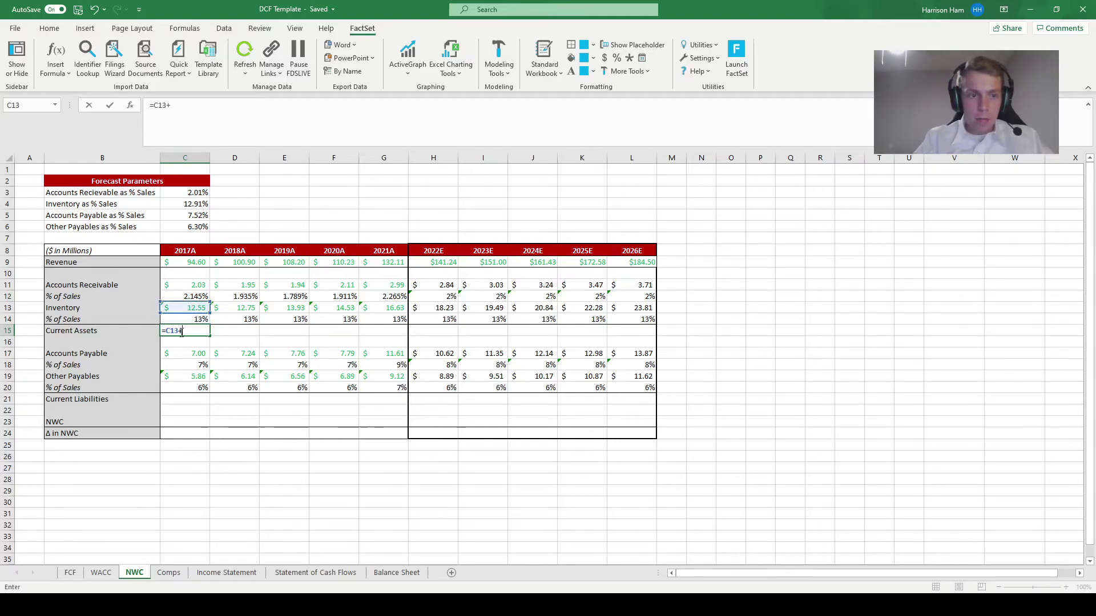
text(+)
key(Up)
key(Up)
key(Up)
key(Up)
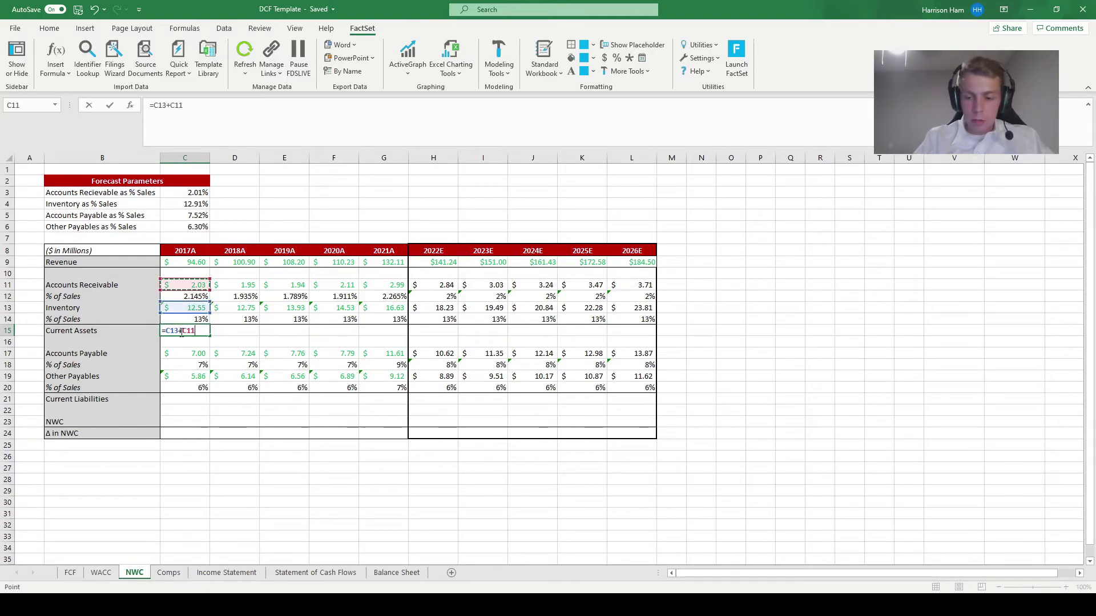
key(ctrl+Return)
Step: Copy the 2017A Current Assets formula in C15 to 2018A through 2026E (D15:L15) with Paste Special
key(ctrl+c)
key(Right)
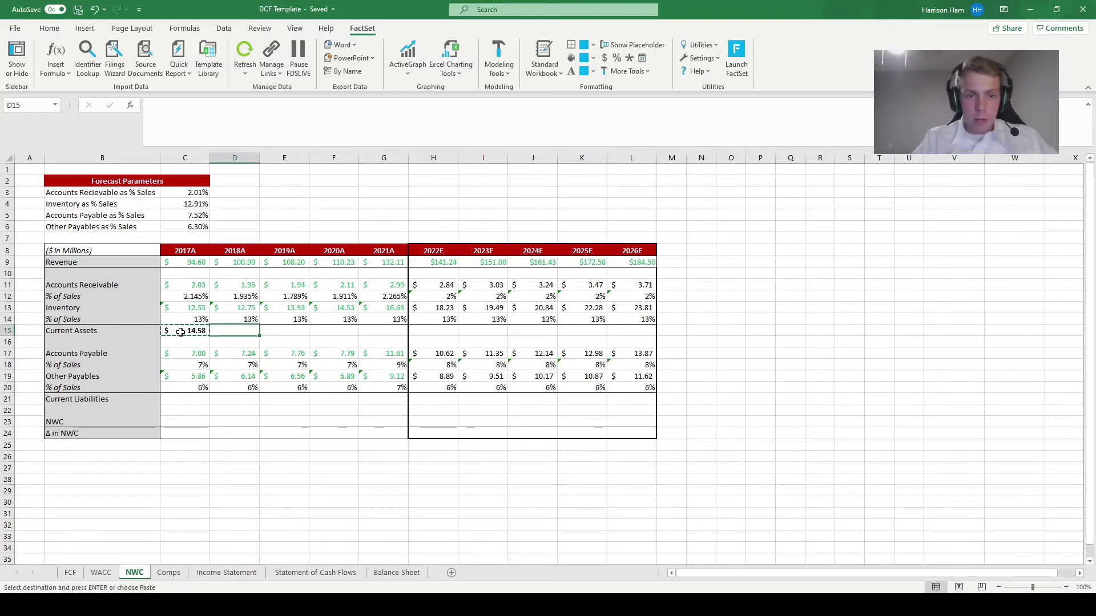
key(shift+Right)
key(shift+Right)
key(shift+Right)
key(shift+Right)
key(shift+Right)
key(shift+Right)
key(shift+Right)
key(shift+Right)
key(shift+Right)
key(shift+Left)
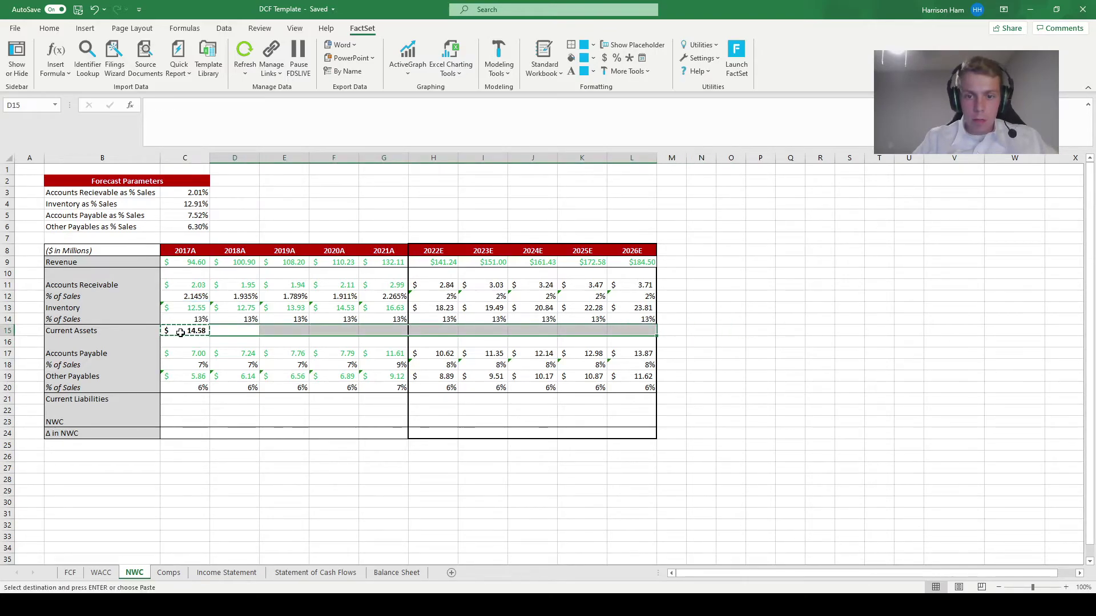
key(ctrl+alt+v)
key(Return)
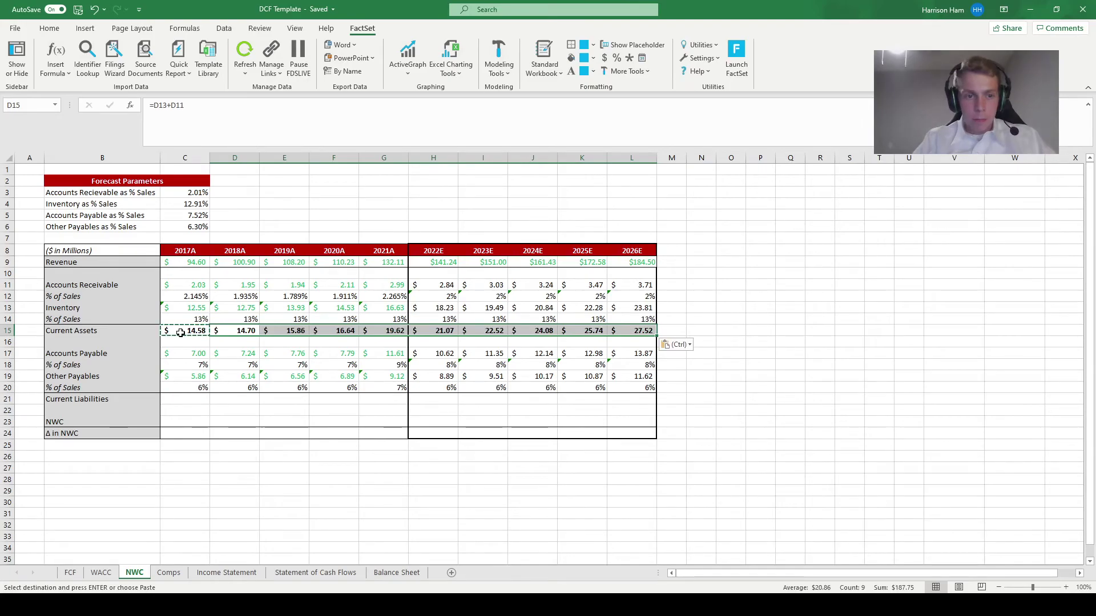
Step: Calculate 2017A Current Liabilities in C21 as Accounts Payable plus Other Payables with =C17+C19
key(Down)
key(Down)
key(Down)
key(Down)
key(Down)
key(Down)
key(Left)
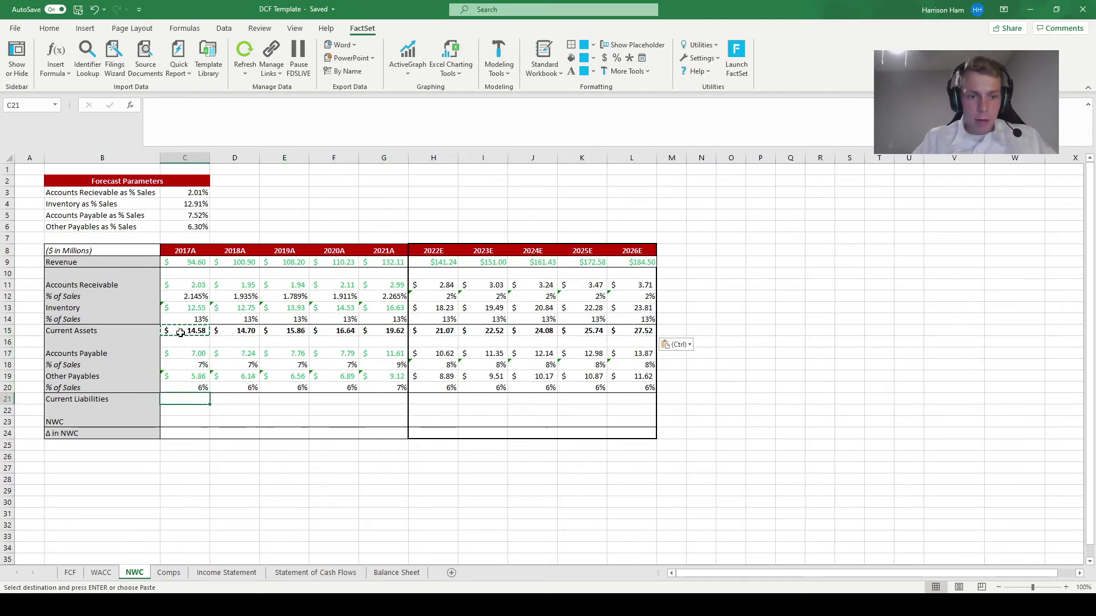
text(=)
key(Up)
key(Up)
key(Up)
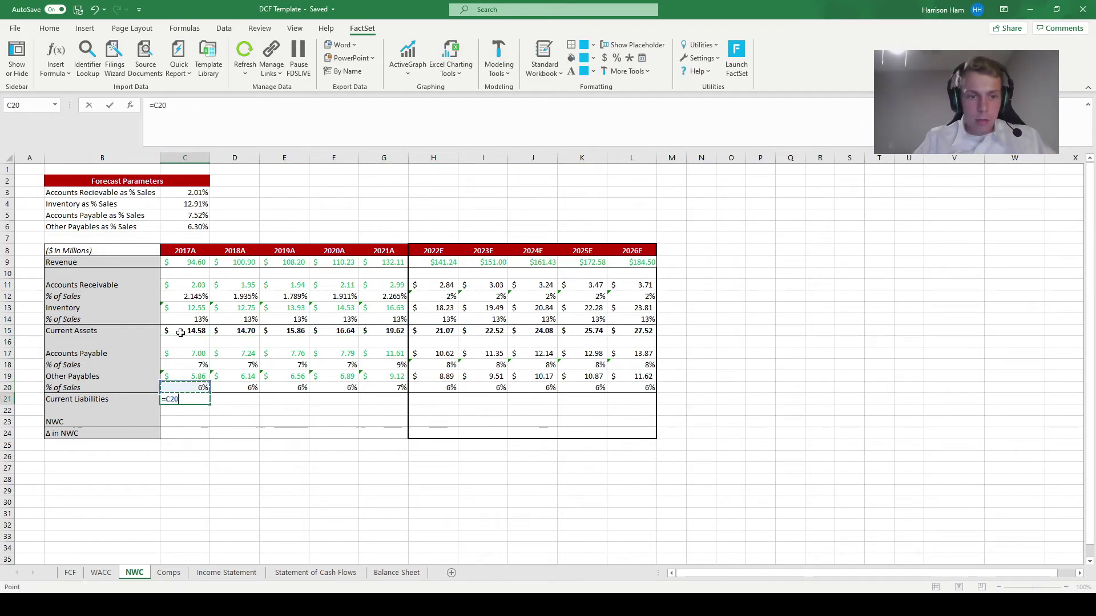
key(Up)
text(+)
key(Up)
key(Up)
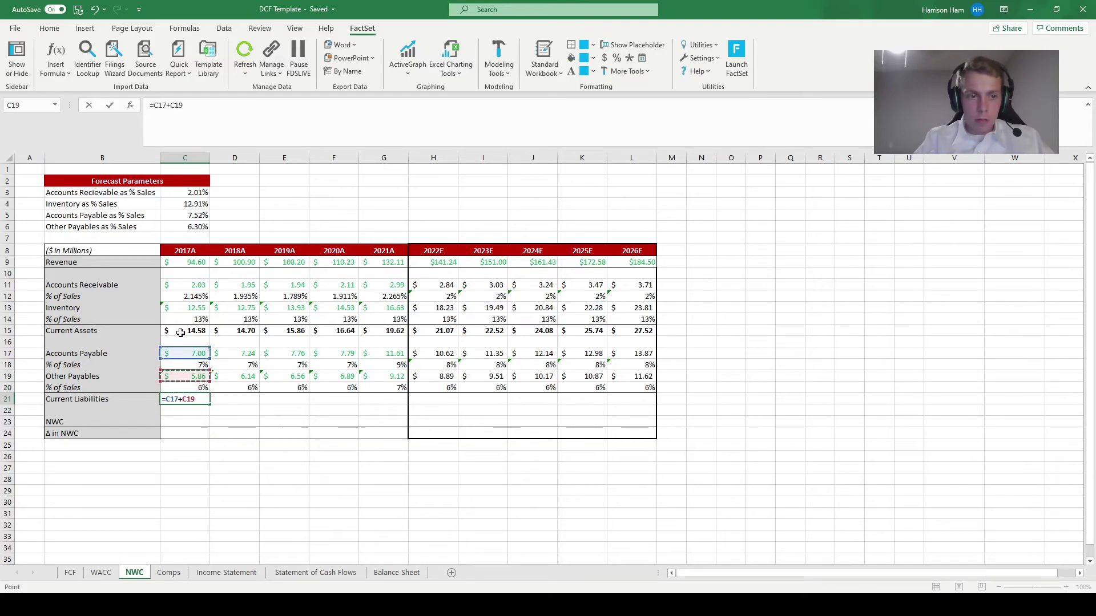
key(Return)
Step: Copy the 2017A Current Liabilities formula in C21 to 2018A through 2026E (D21:L21), pasting formulas only
key(Up)
key(ctrl+c)
key(shift+Right)
key(shift+Right)
key(shift+Right)
key(shift+Right)
key(shift+Right)
key(shift+Right)
key(shift+Right)
key(shift+Right)
key(shift+Right)
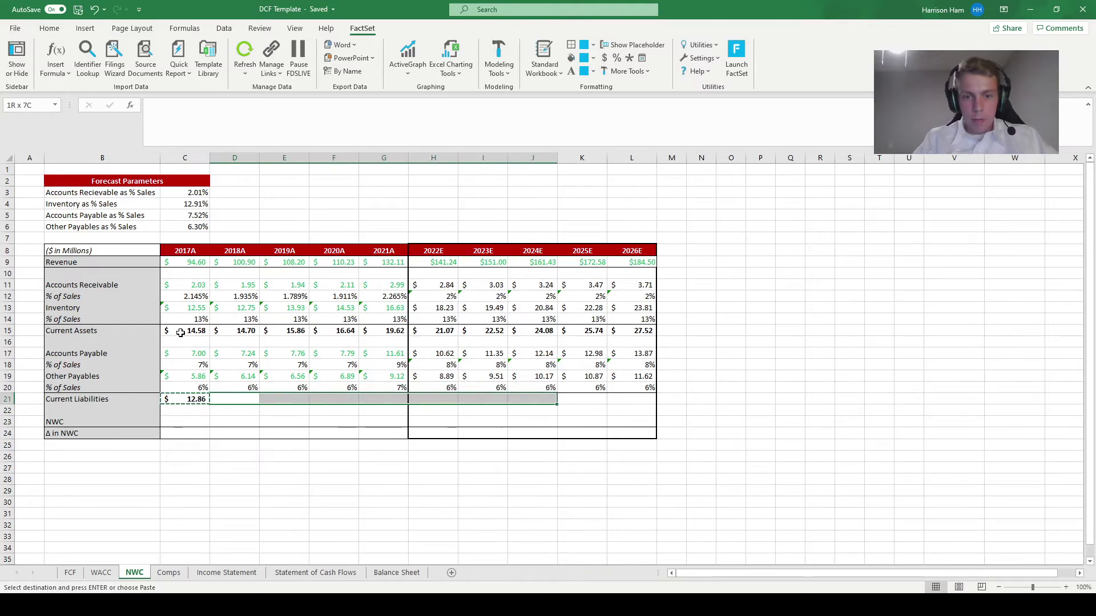
key(ctrl+alt+v)
key(f)
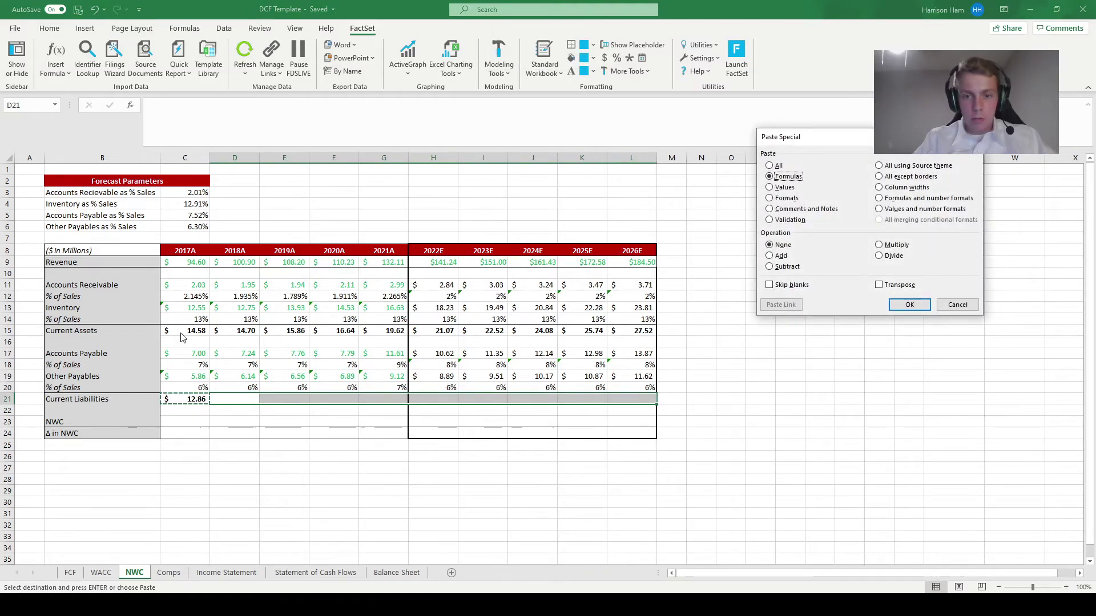
key(Return)
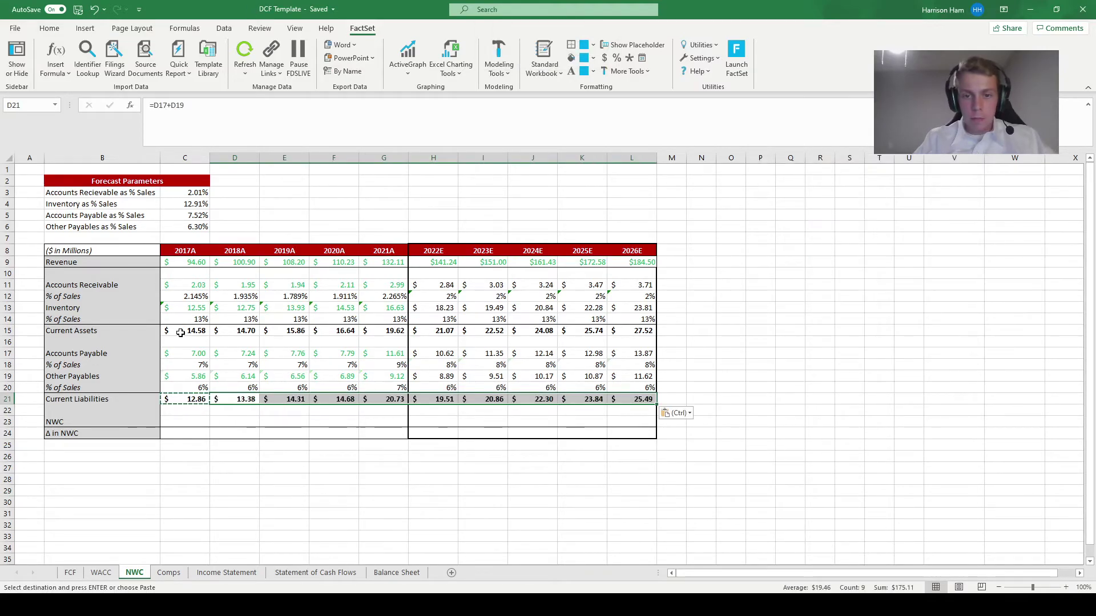
Step: Calculate 2017A NWC in C23 as Current Assets minus Current Liabilities with =C15-C21
click(200, 420)
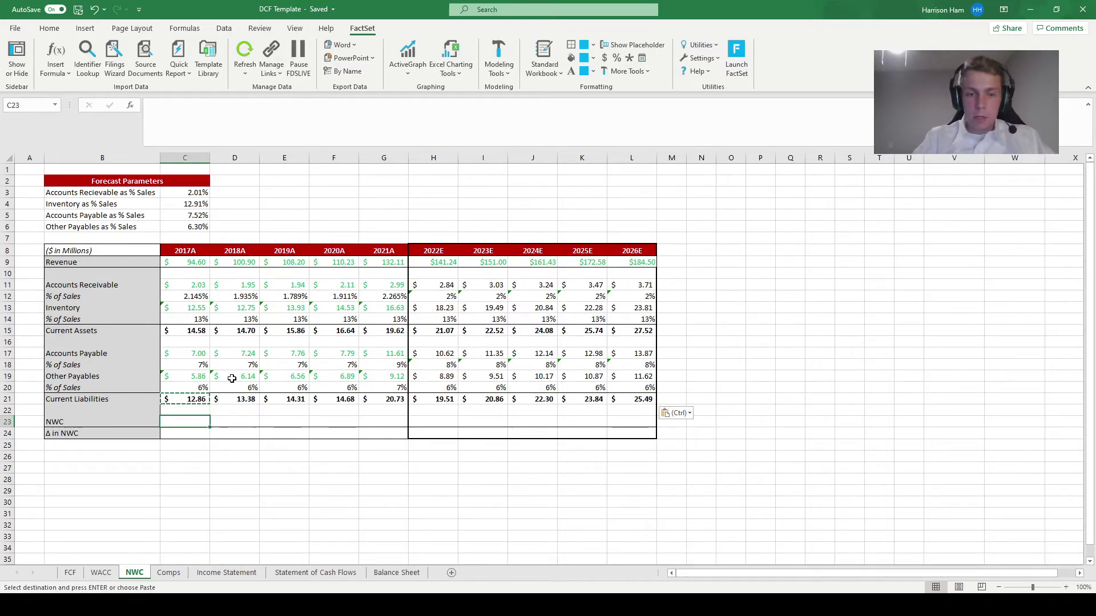
text(=)
click(180, 334)
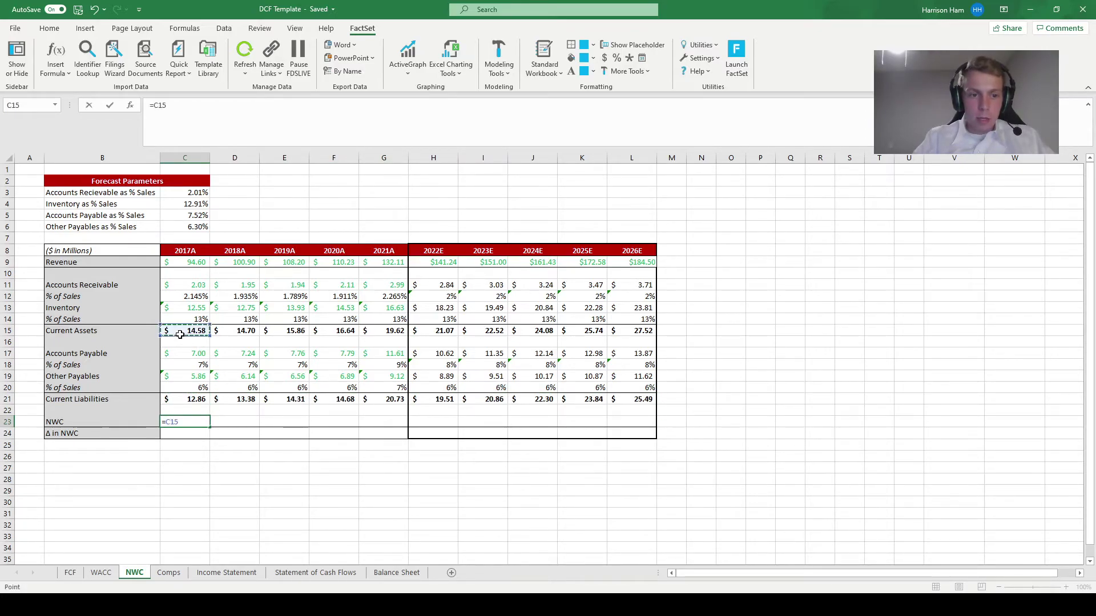
text(-)
click(191, 399)
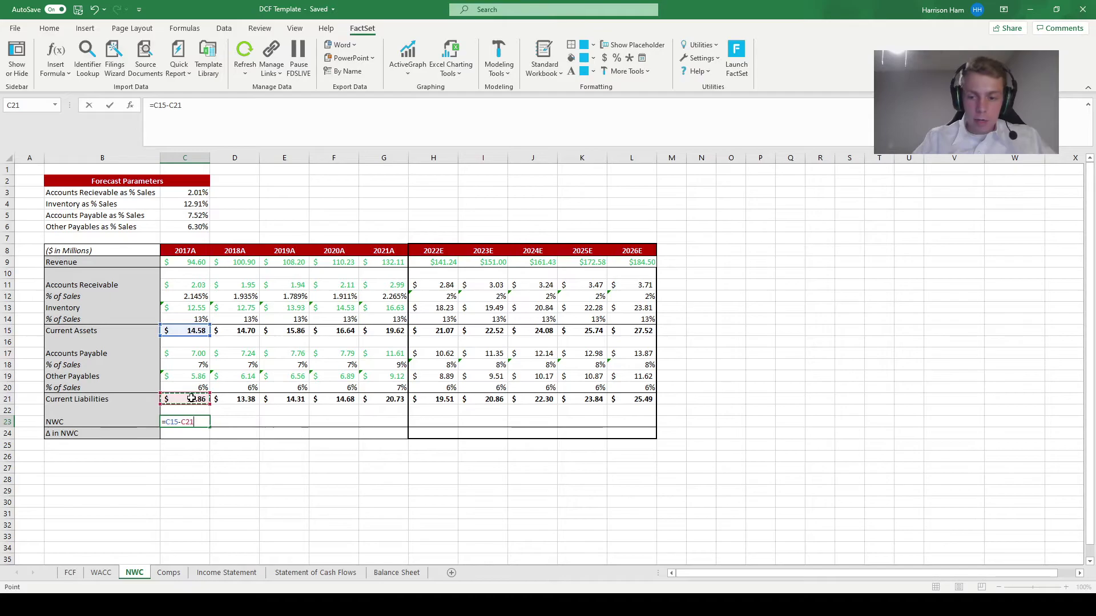
key(Return)
Step: Copy the 2017A NWC formula in C23 to 2018A through 2026E (D23:L23), pasting formulas only
key(Up)
key(ctrl+c)
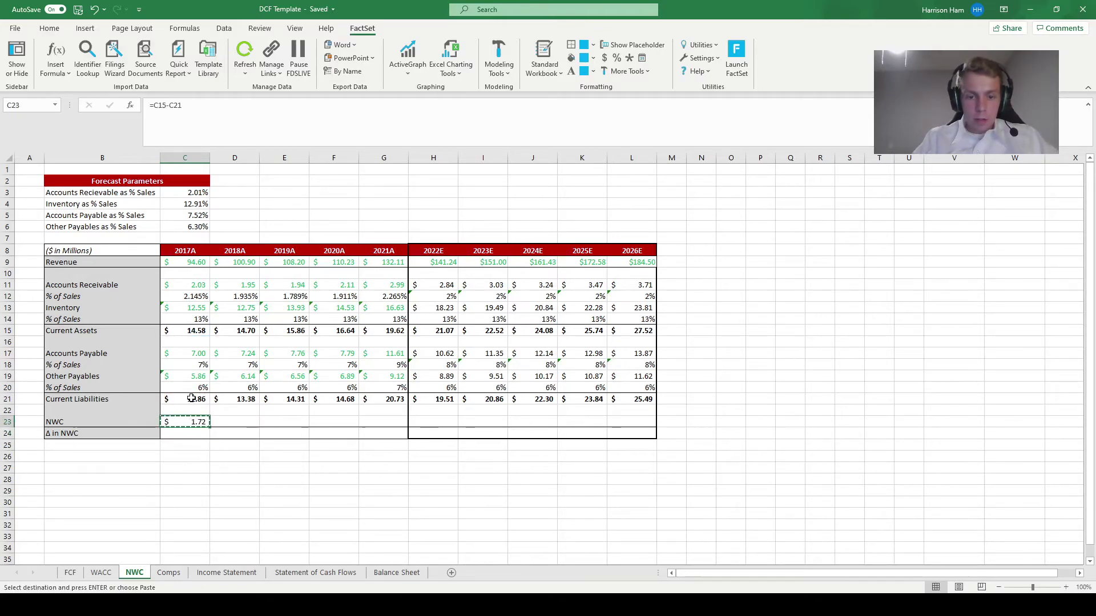
key(Right)
key(shift+Right)
key(shift+Right)
key(shift+Right)
key(shift+Right)
key(shift+Right)
key(shift+Right)
key(shift+Right)
key(shift+Right)
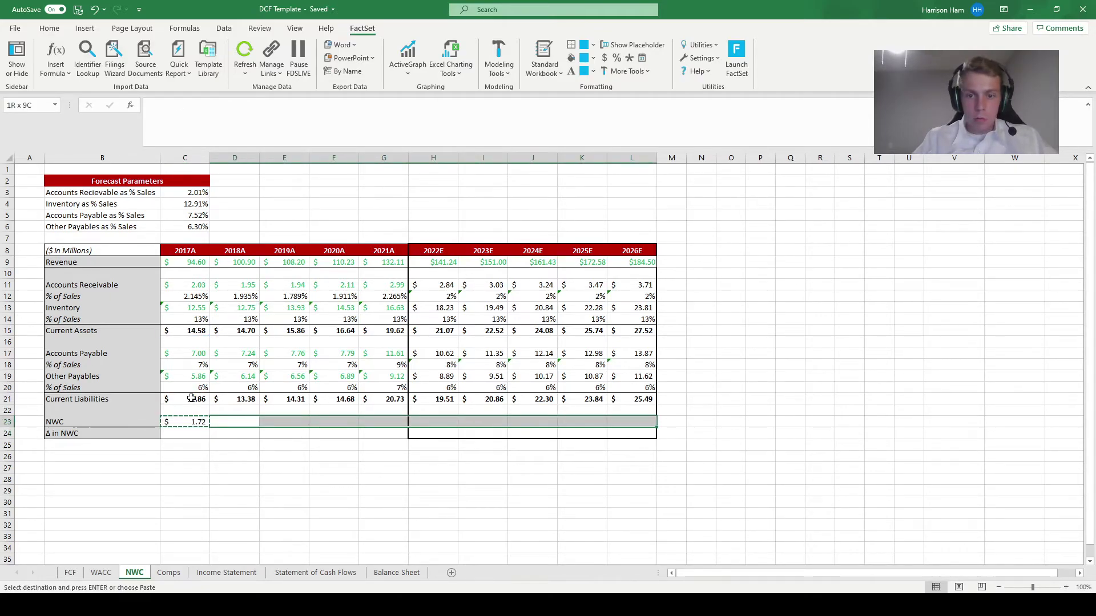
key(ctrl+alt+v)
key(f)
key(Return)
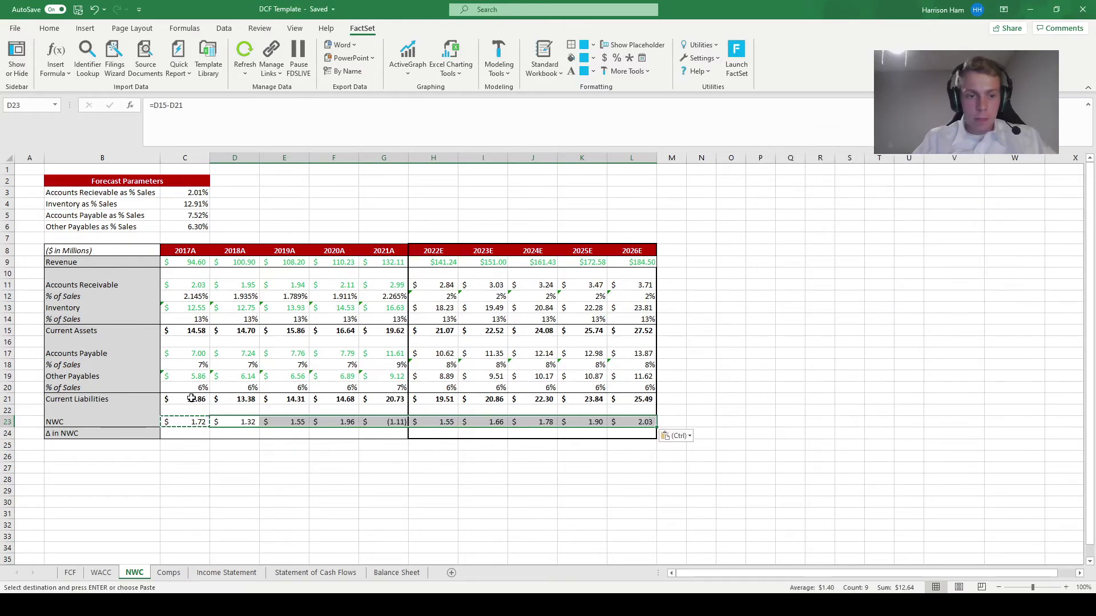
Step: Calculate the 2018A change in NWC in D24 as 2018A NWC minus 2017A NWC with =D23-C23
click(237, 433)
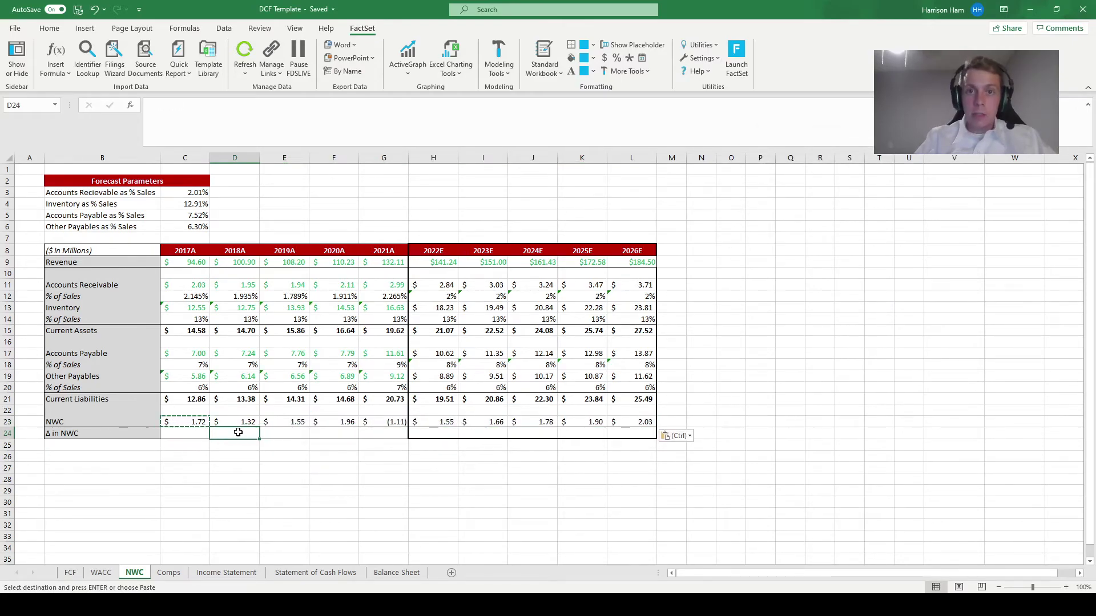
text(=)
key(Up)
text(-)
key(Left)
key(Return)
Step: Copy the 2018A change in NWC formula in D24 to 2019A through 2026E (E24:L24)
key(Up)
key(ctrl+c)
key(Right)
key(shift+Right)
key(shift+Right)
key(shift+Right)
key(shift+Right)
key(shift+Right)
key(shift+Right)
key(shift+Right)
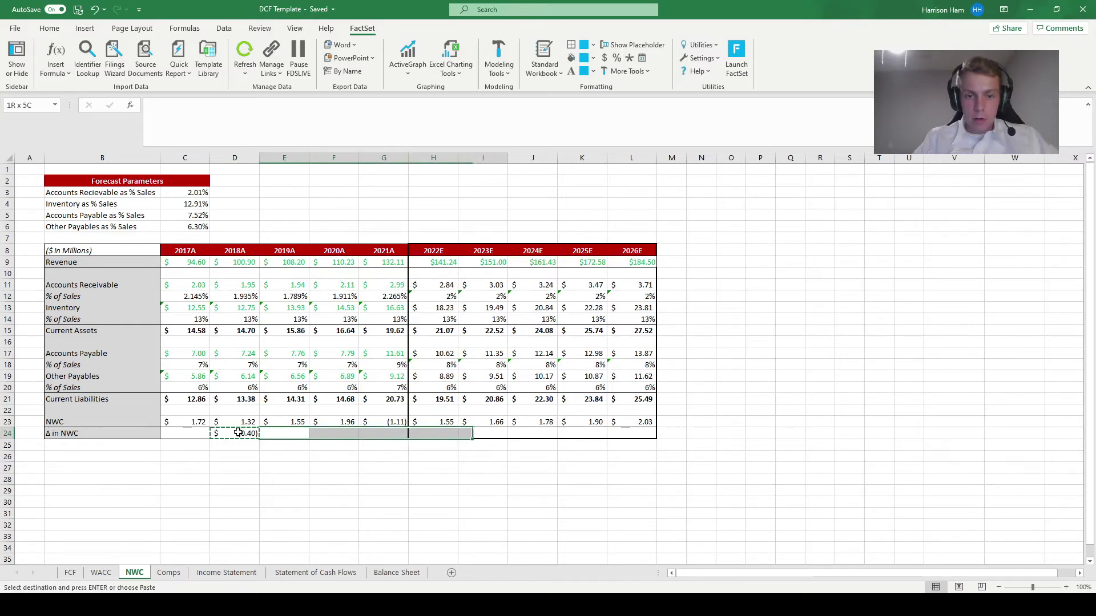
key(ctrl+v)
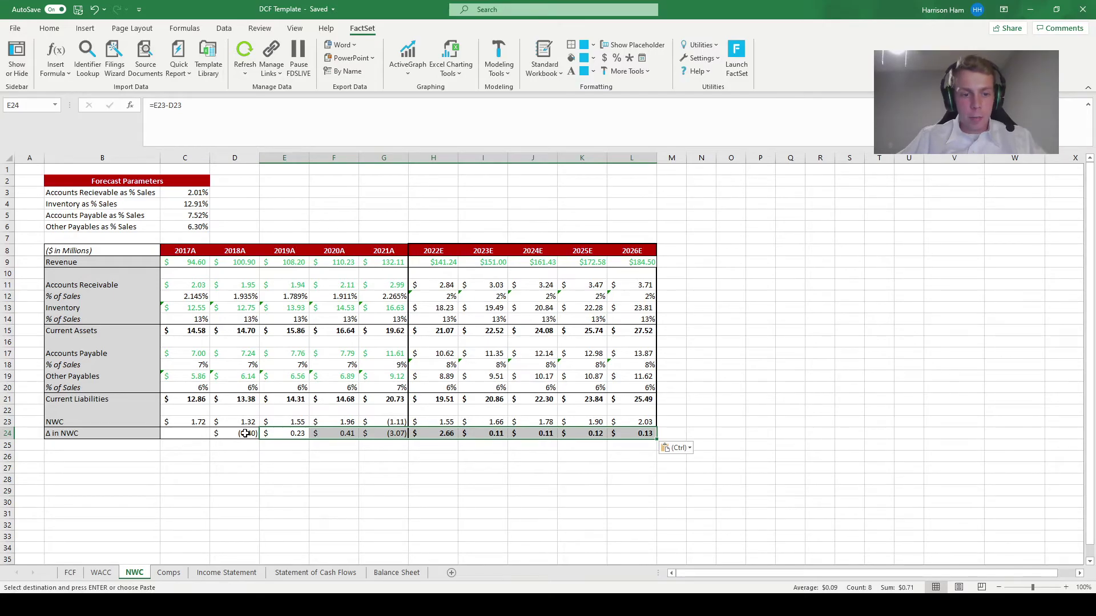
Step: On the FCF sheet, link 2021A (+/-) Δ NWC in C28 to the negative of the NWC sheet's 2021A change, =-NWC!G24
click(70, 573)
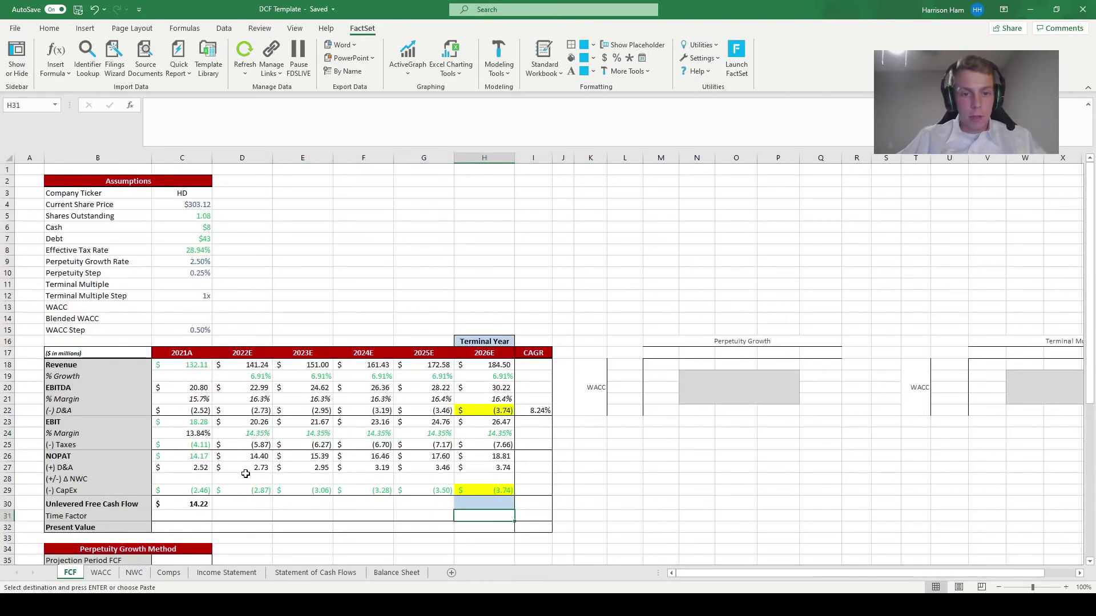
click(194, 479)
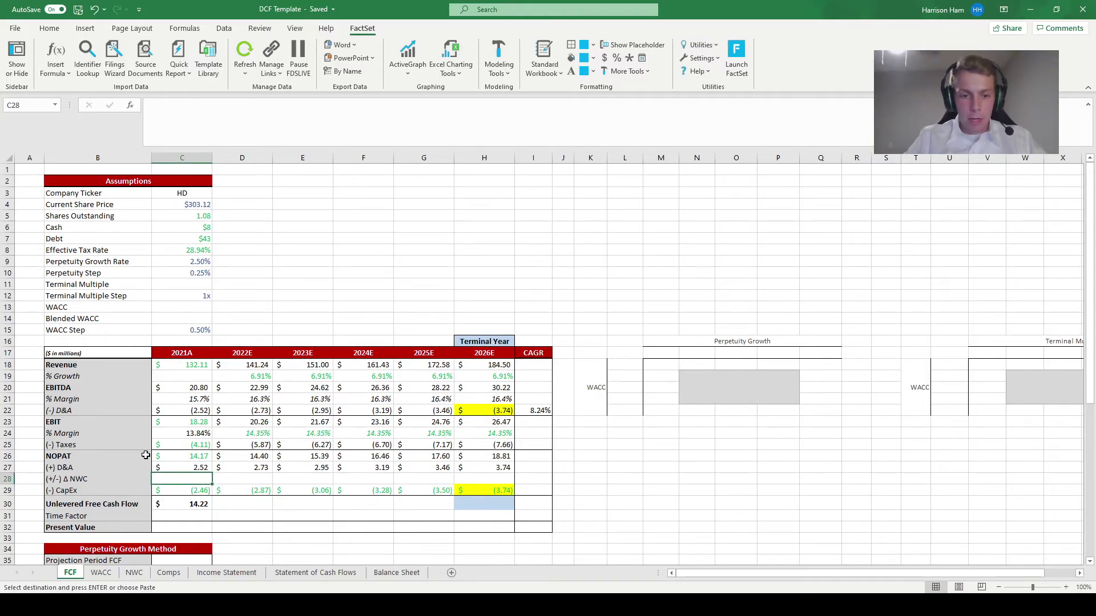
key(Right)
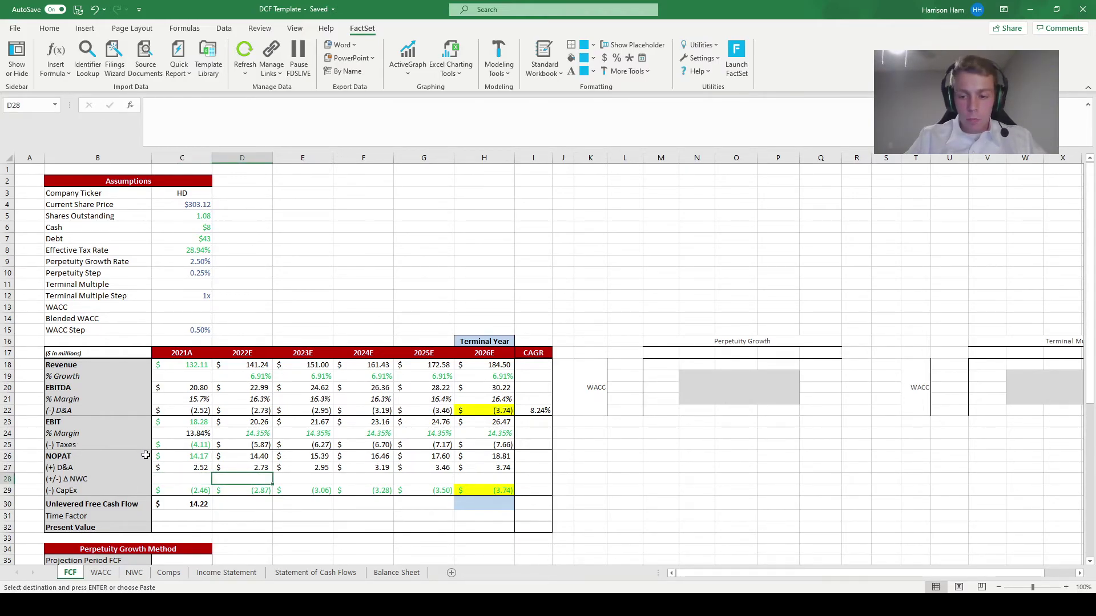
key(Left)
text(=)
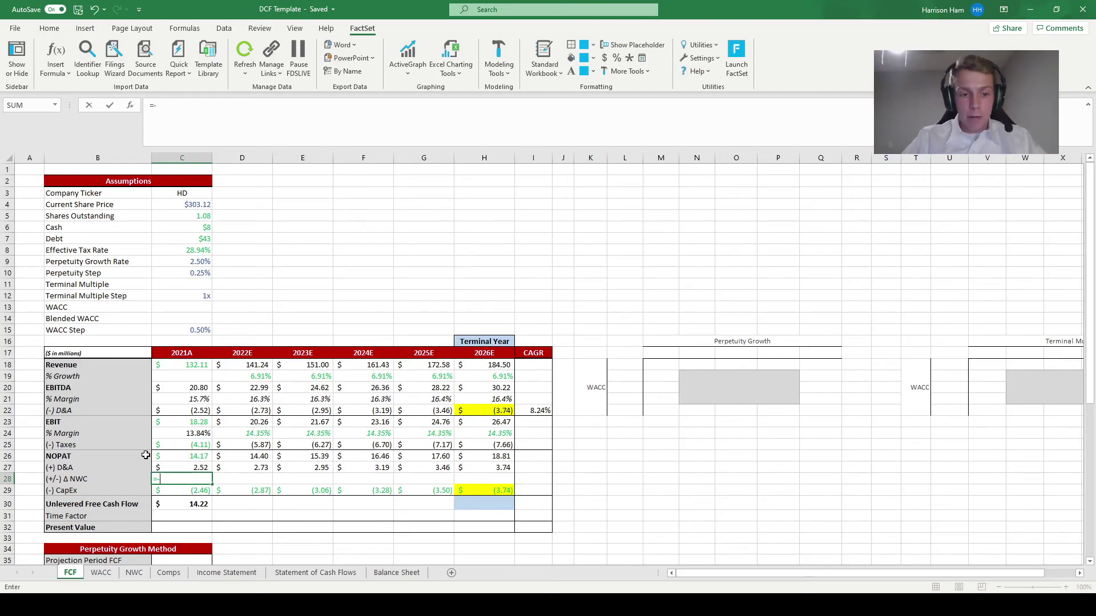
click(137, 574)
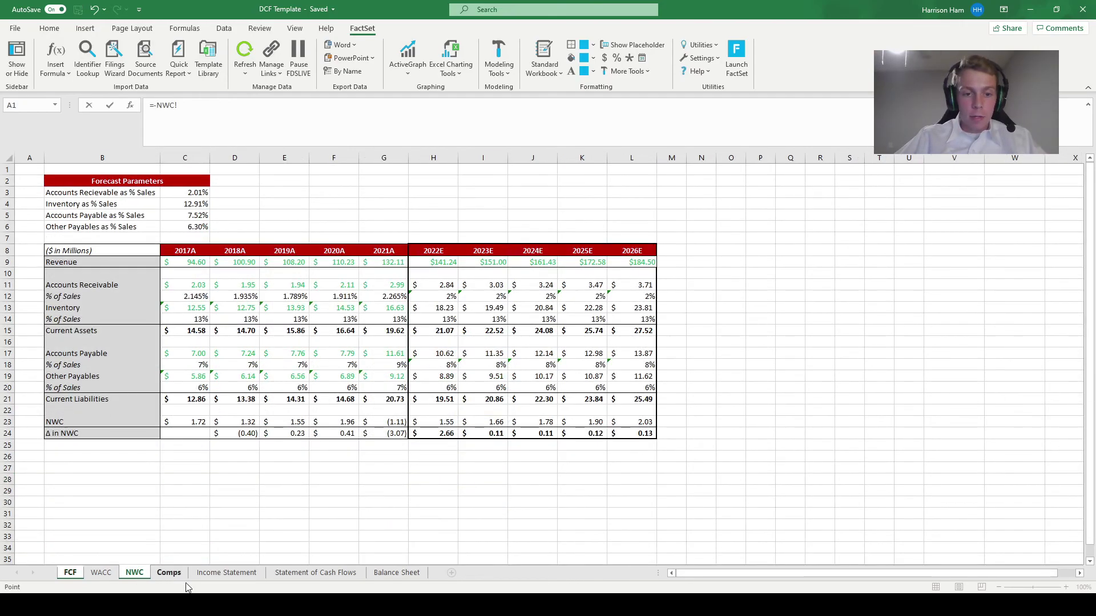
click(442, 429)
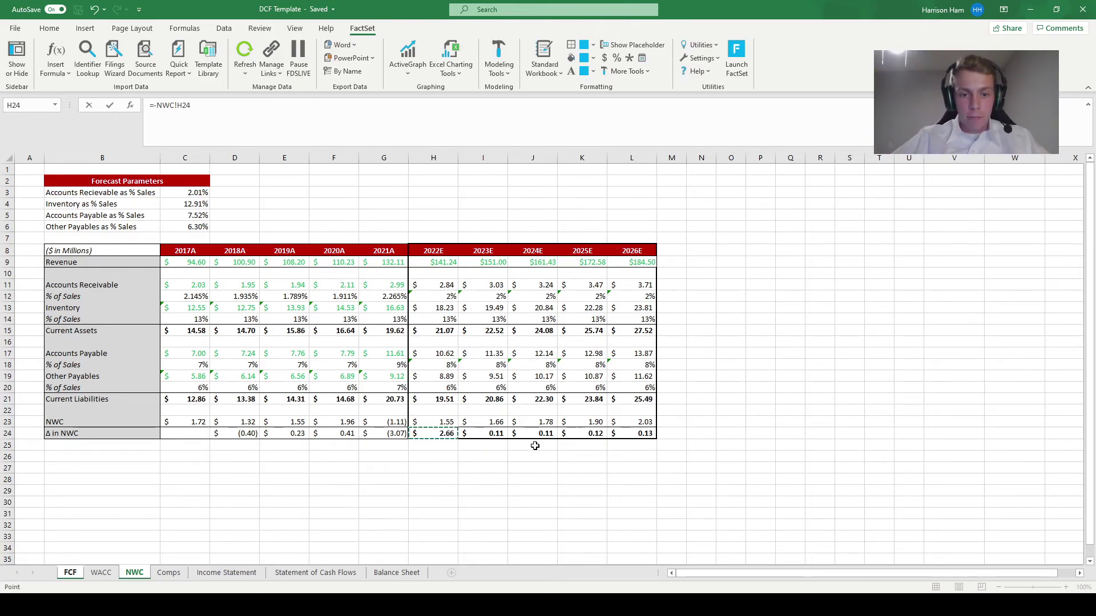
click(395, 432)
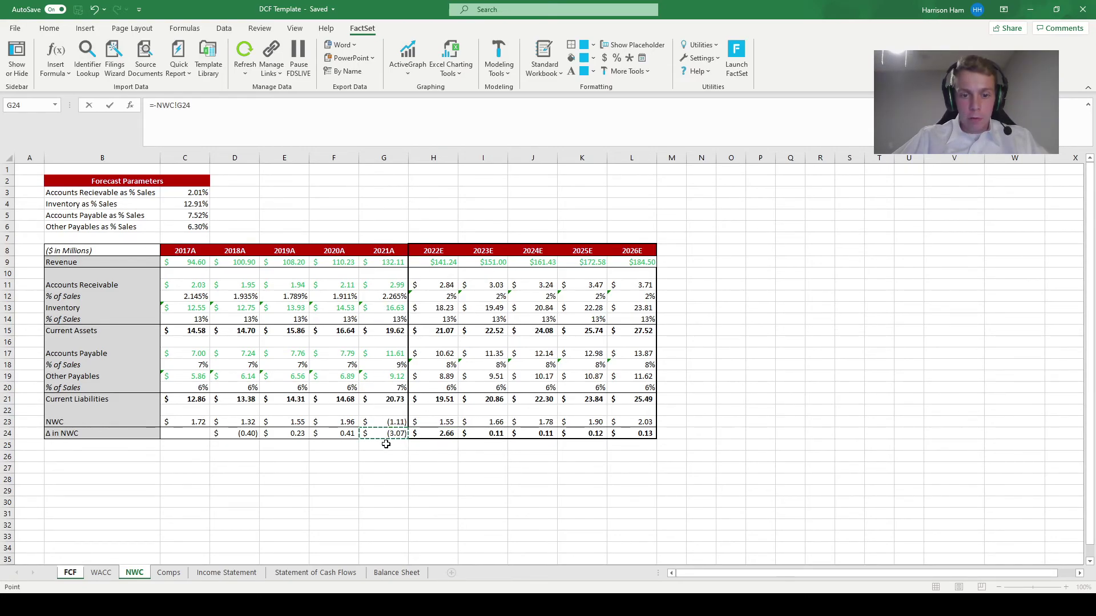
key(ctrl+Return)
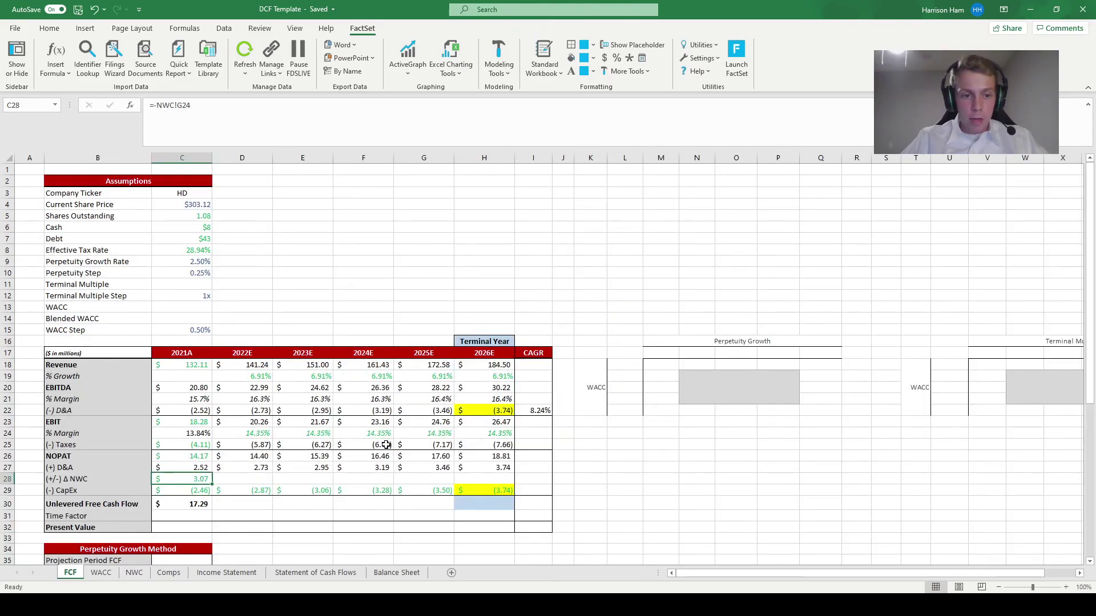
Step: Copy the 2021A Δ NWC link in C28 to 2022E through 2026E (D28:H28), pasting formulas only
key(ctrl+c)
key(Right)
key(shift+Right)
key(shift+Right)
key(shift+Right)
key(shift+Right)
key(alt+e)
key(s)
key(f)
key(Return)
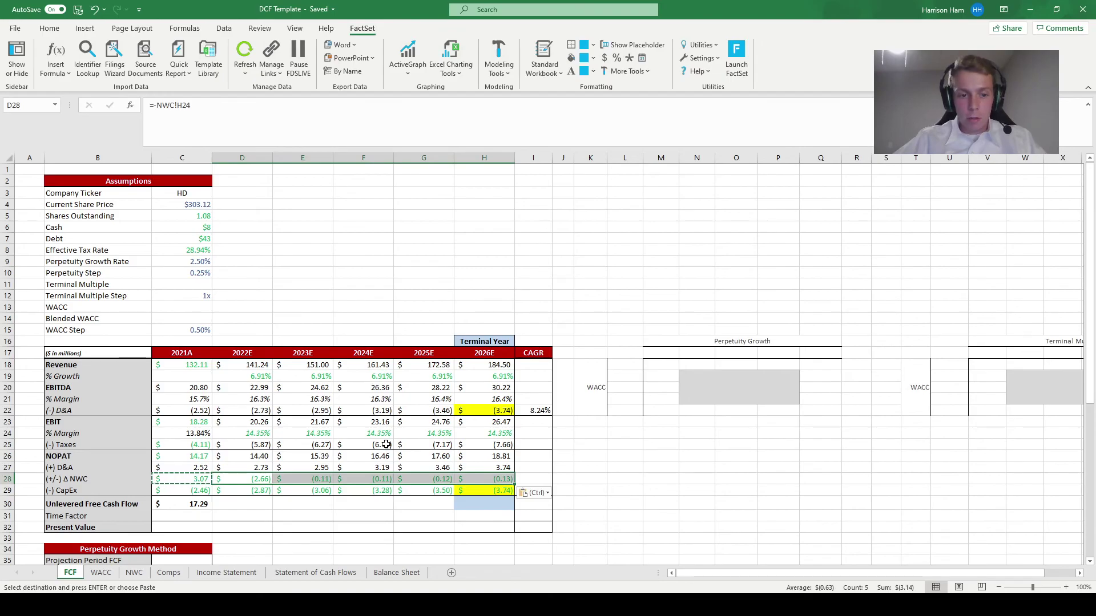